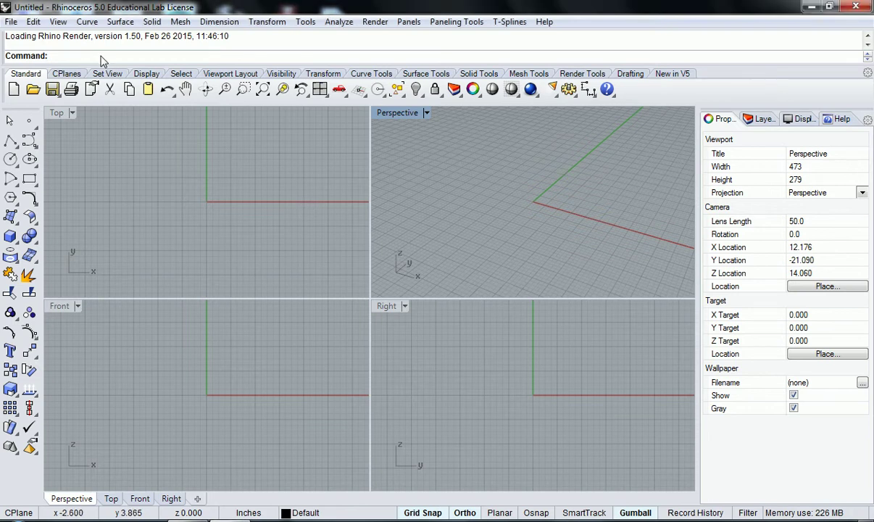
- Start the Grasshopper editor with the Grasshopper command
type("Grasshopper")
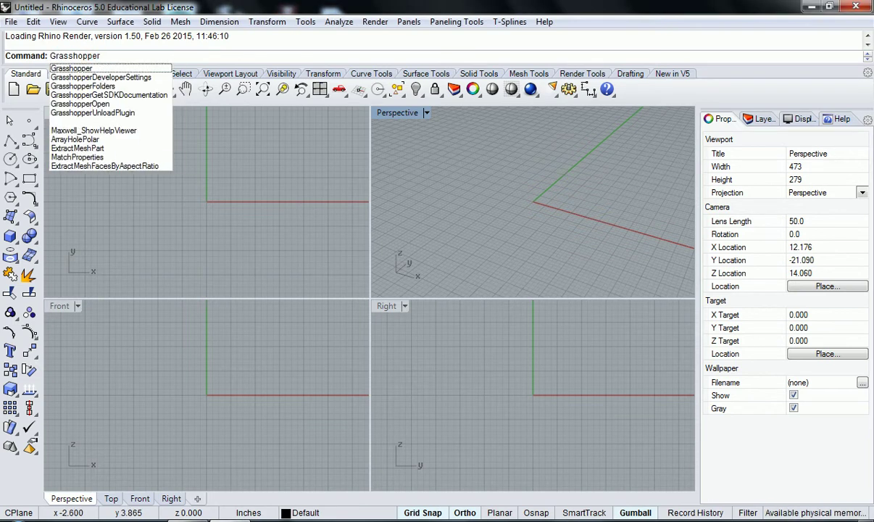
key("Return")
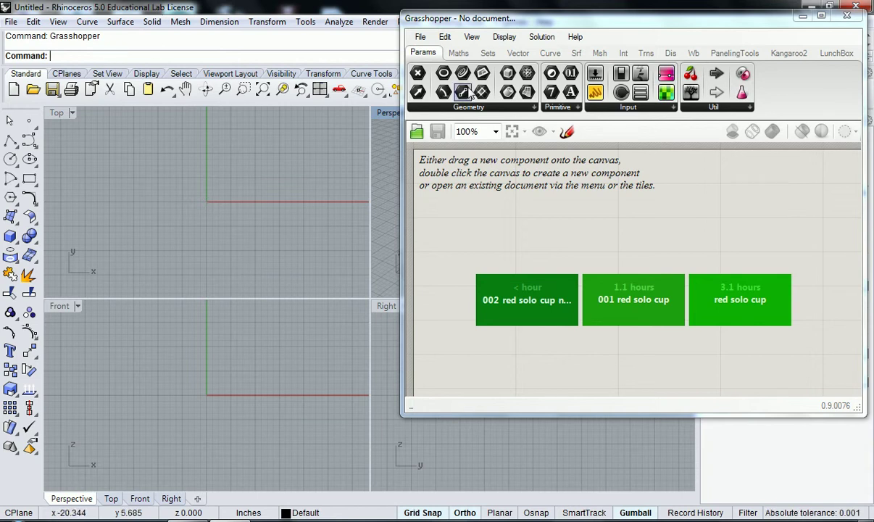
- Collapse the Grasshopper window and make the Top view the active view
double_click(489, 28)
left_click(225, 182)
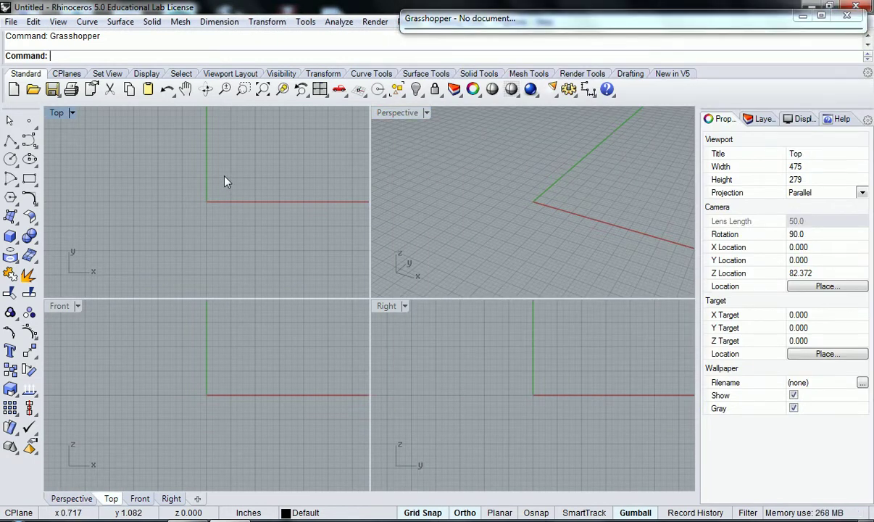
type("Circle")
key("Escape")
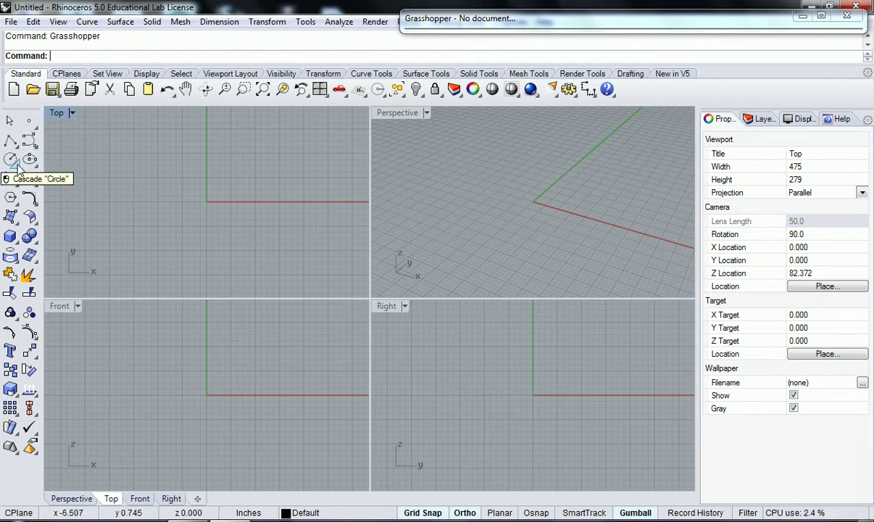
- Tear off the Circle flyout as a floating toolbar and start Circle: deformable
left_click(18, 168)
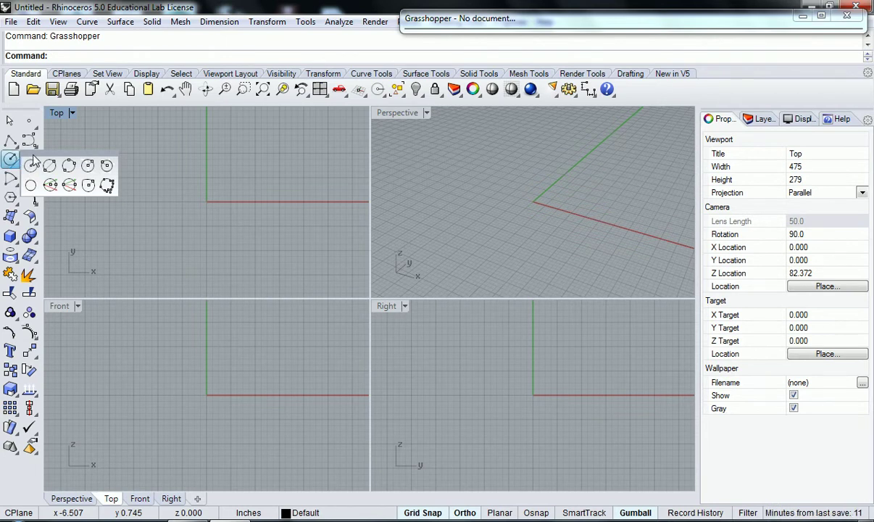
left_click_drag(32, 157, 107, 150)
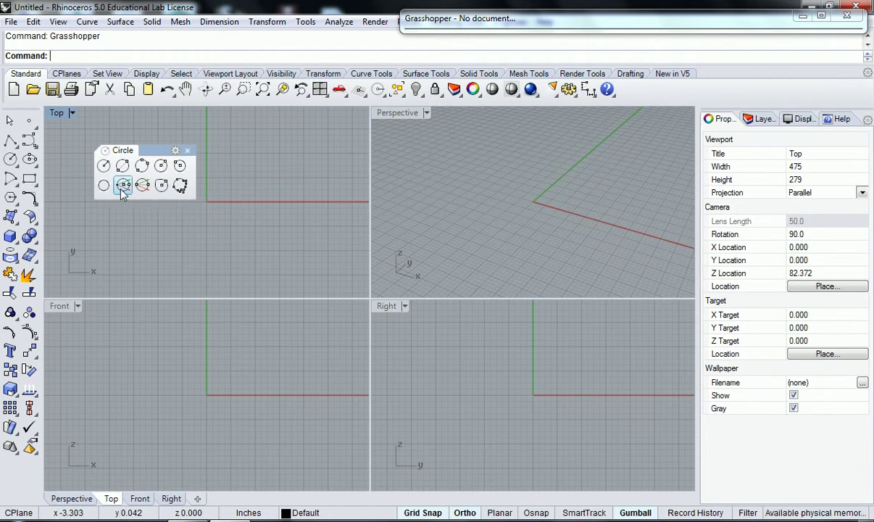
left_click_drag(117, 150, 136, 135)
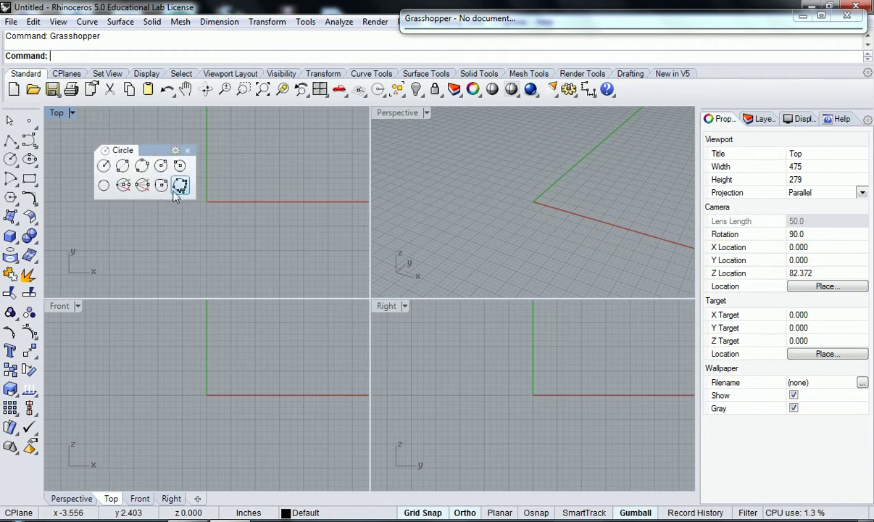
right_click_drag(254, 212, 280, 246)
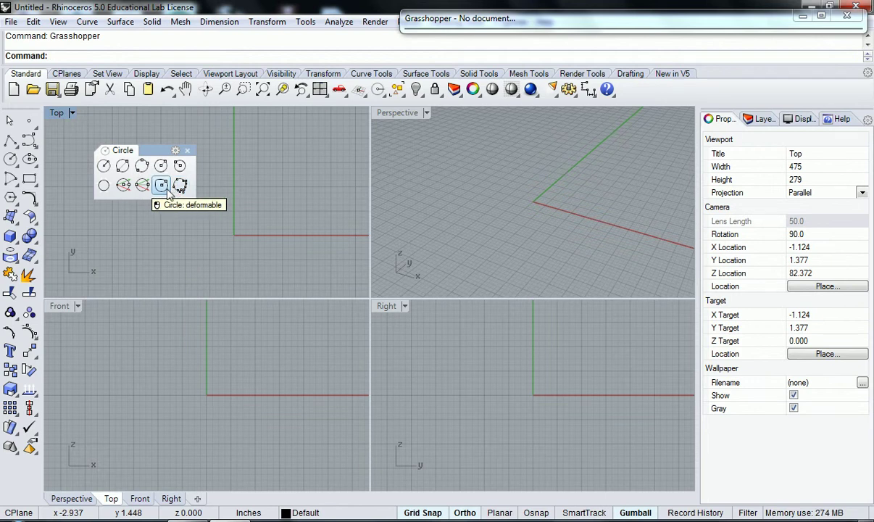
left_click(162, 186)
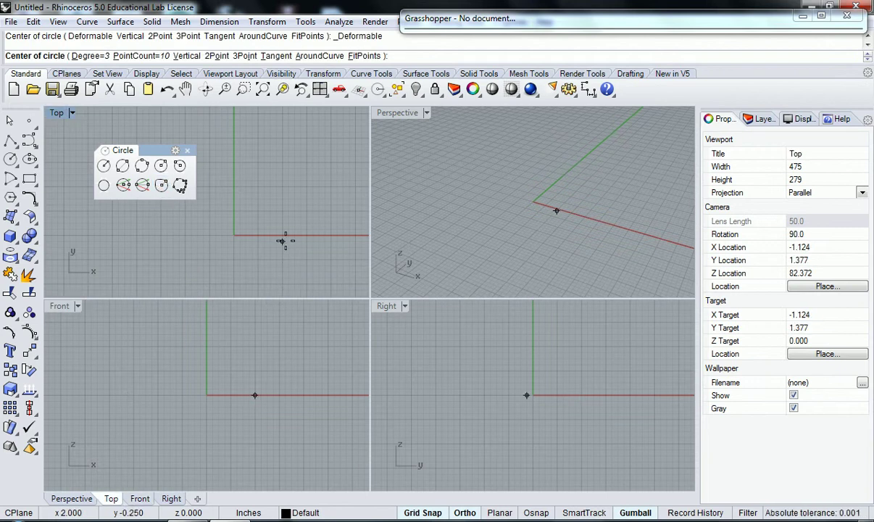
- Create the deformable circle centred at 0,0,0 with radius 5, then recentre the Top view
type("0,0,0")
key("Return")
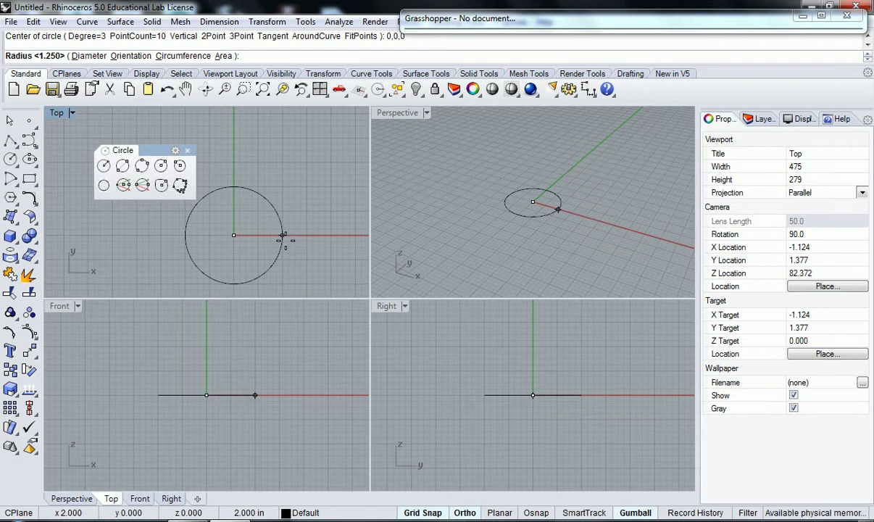
type("5")
key("Return")
scroll(287, 245, "down", 5)
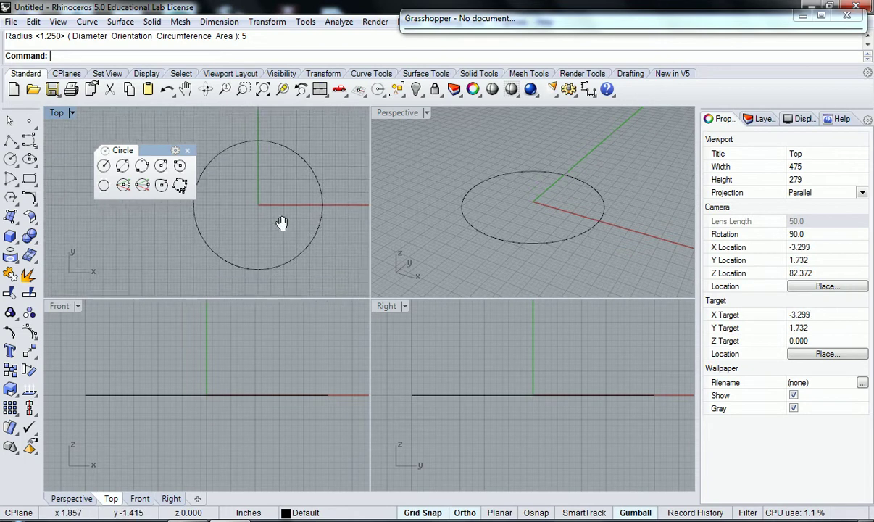
left_click_drag(148, 151, 125, 143)
mouse_move(267, 226)
right_mouse_down()
mouse_move(257, 236)
mouse_move(253, 227)
right_mouse_up()
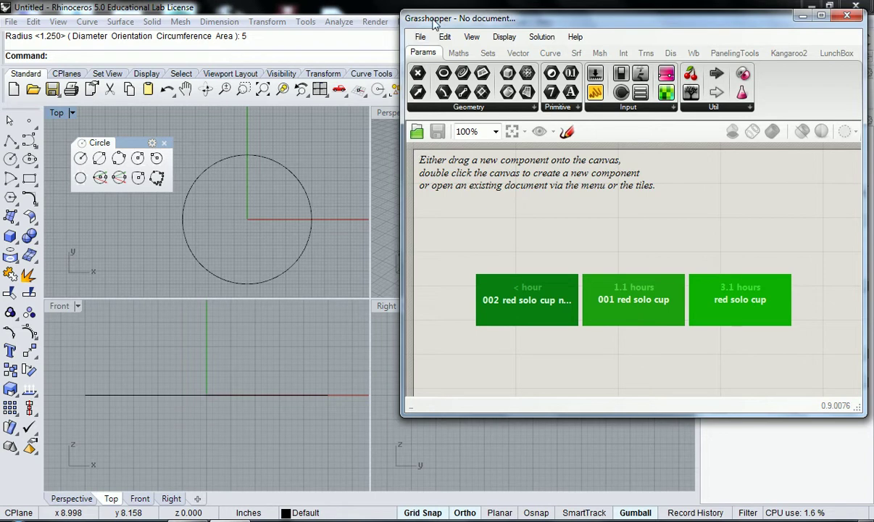
- Place a Curve parameter from Params > Geometry onto the Grasshopper canvas
mouse_move(429, 54)
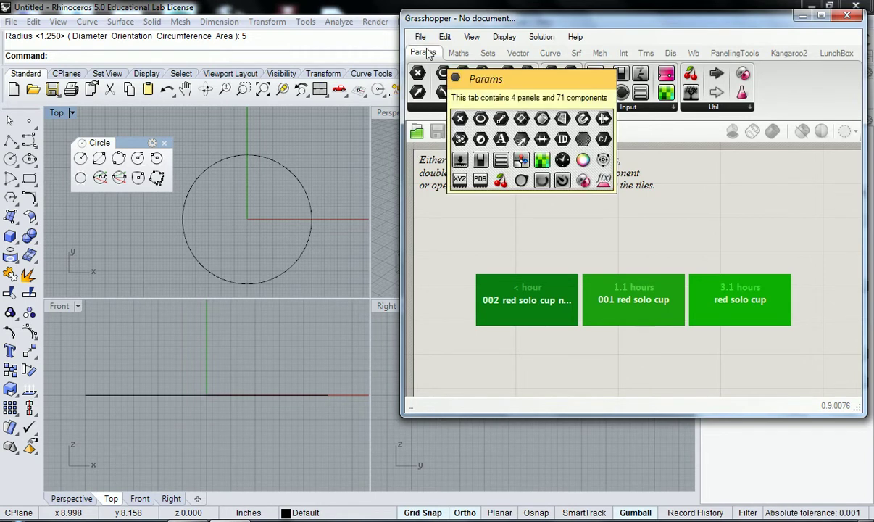
left_click(468, 109)
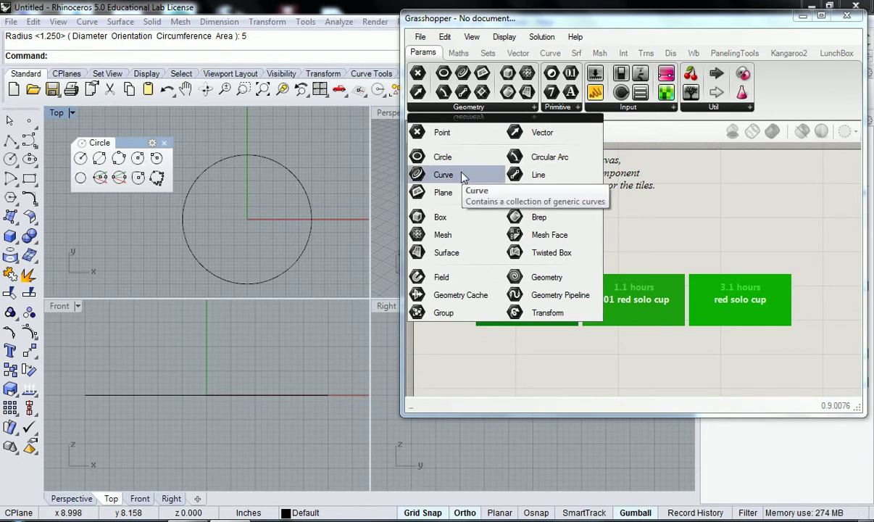
left_click_drag(434, 174, 553, 255)
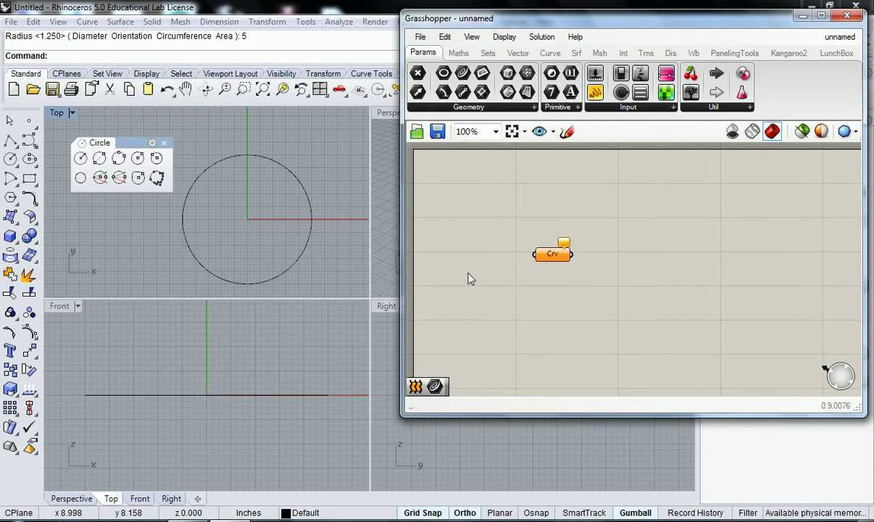
- Reposition the Crv parameter and select the radius-5 circle in the Top view
left_click_drag(561, 259, 558, 229)
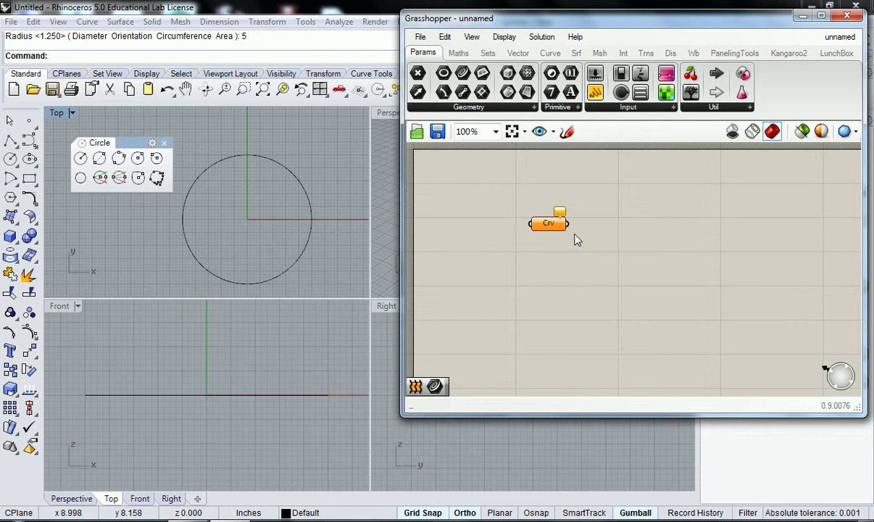
left_click_drag(598, 228, 494, 234)
left_click(313, 226)
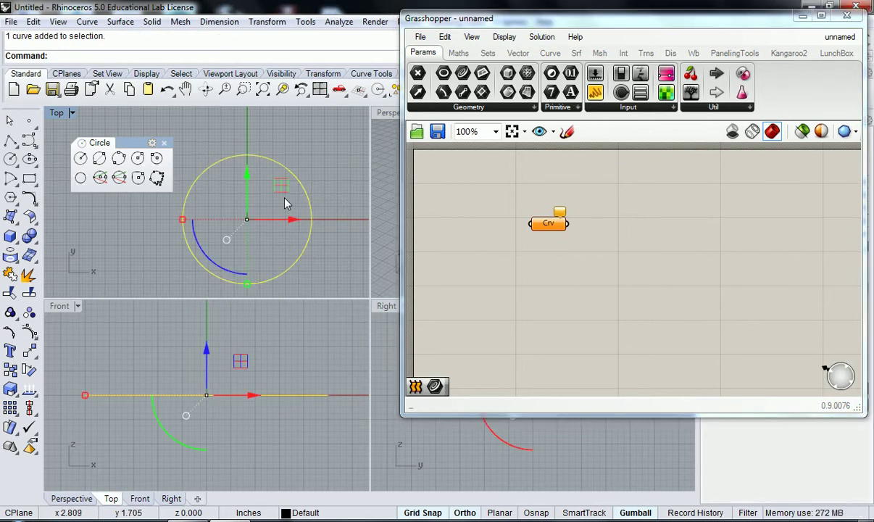
left_click(286, 204)
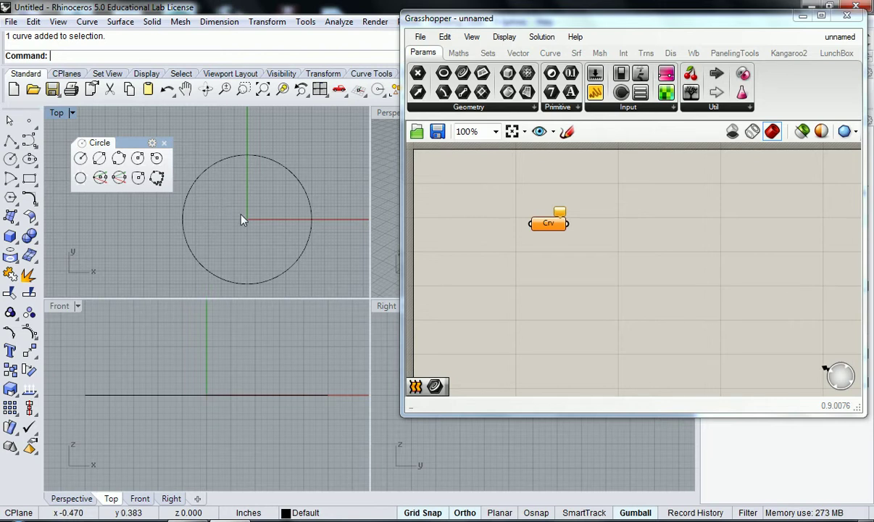
left_click(304, 260)
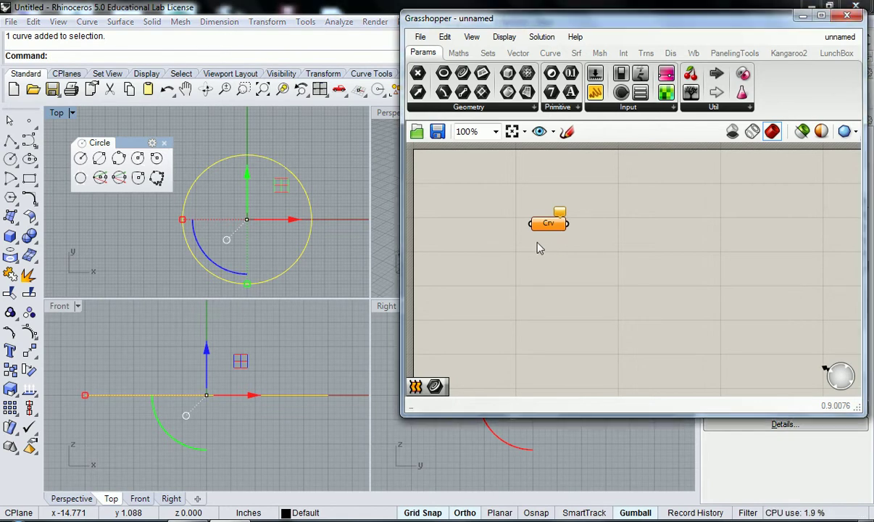
left_click(333, 245)
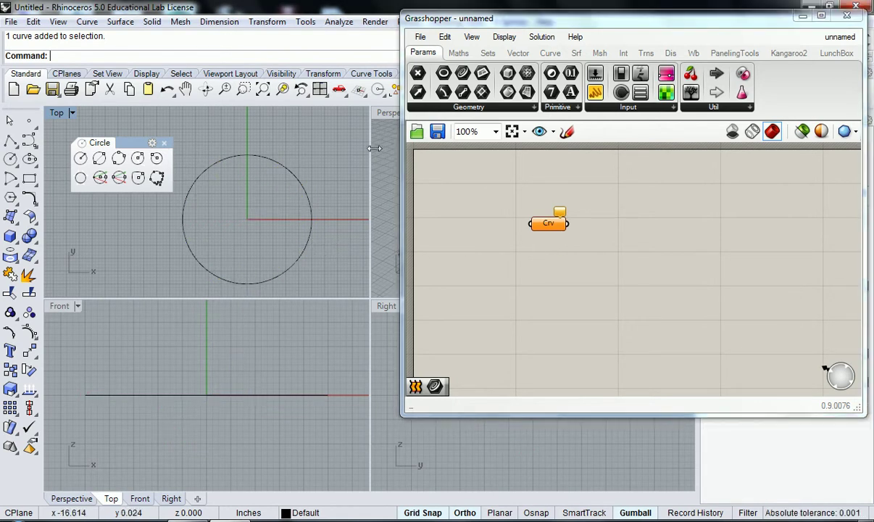
scroll(317, 227, "down", 3)
key("Right")
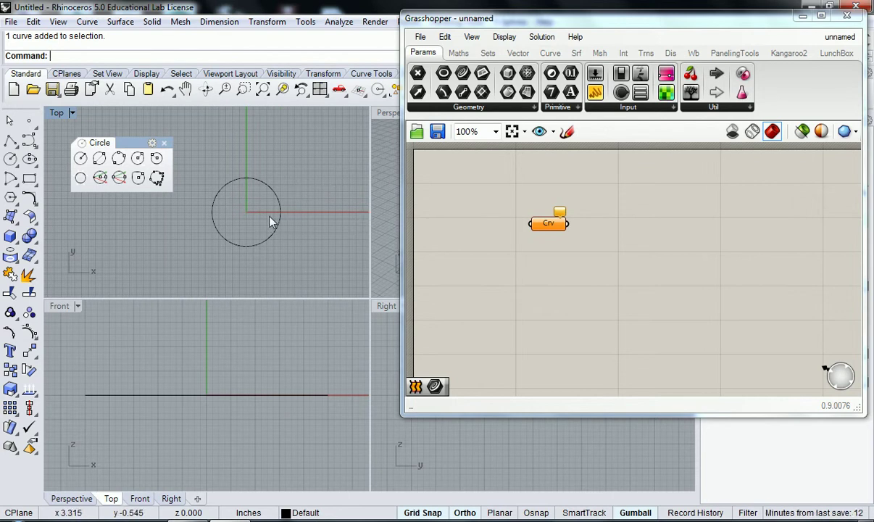
scroll(271, 220, "up", 1)
right_click_drag(312, 221, 292, 223)
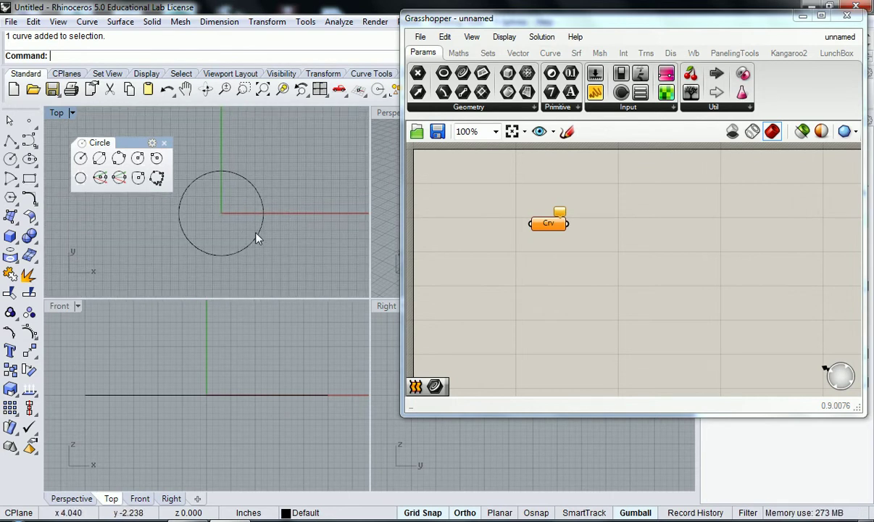
left_click(259, 237)
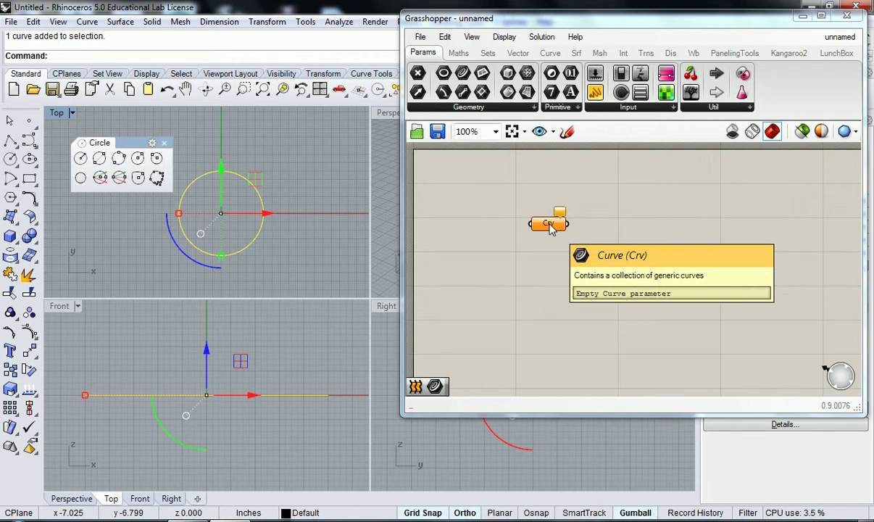
- Assign the selected circle to the Crv parameter with Set one Curve
right_click(550, 226)
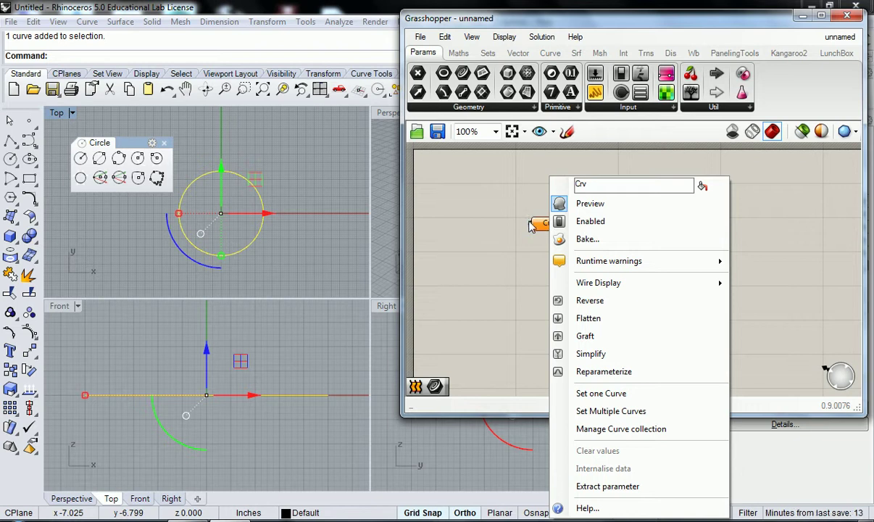
left_click(644, 395)
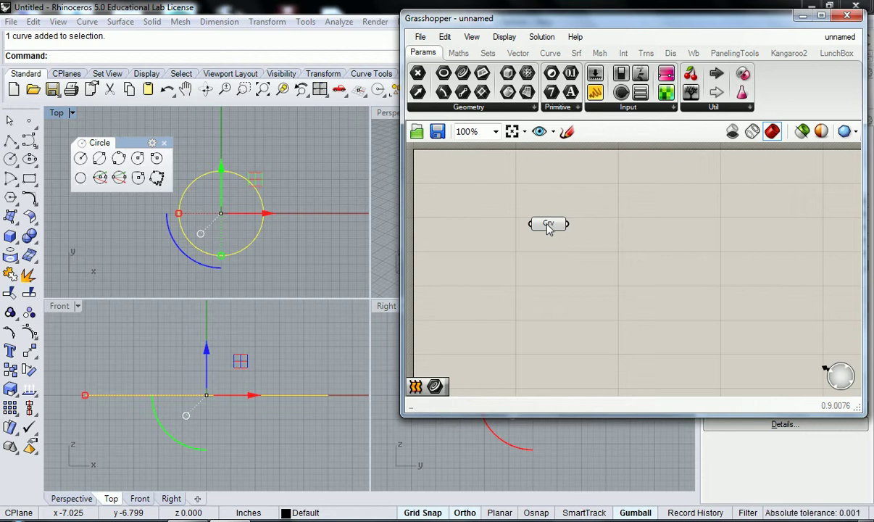
mouse_move(547, 225)
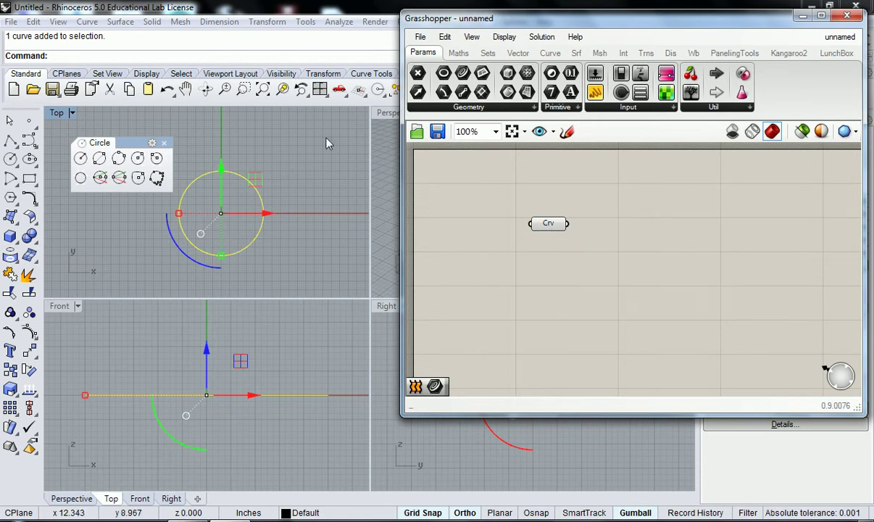
- Nudge the Crv parameter and select it to confirm it highlights the referenced circle
left_click(322, 251)
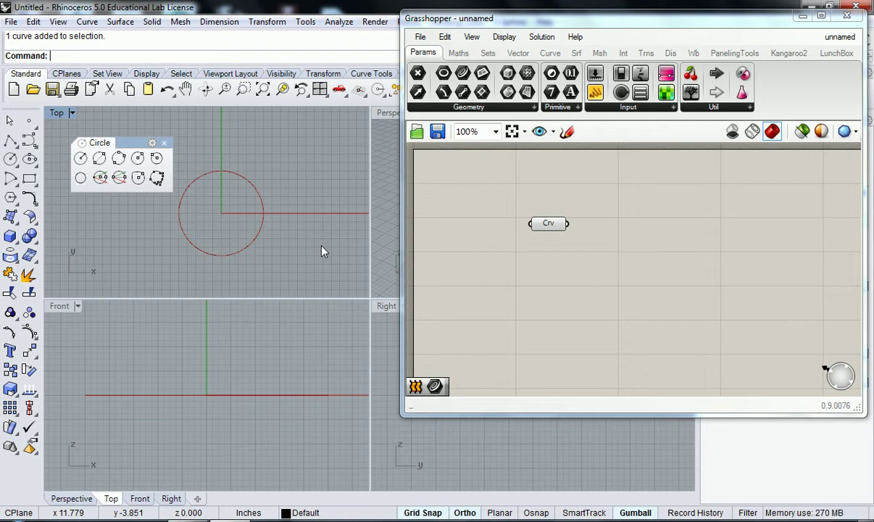
left_click(243, 208)
left_click(308, 272)
left_click(548, 225)
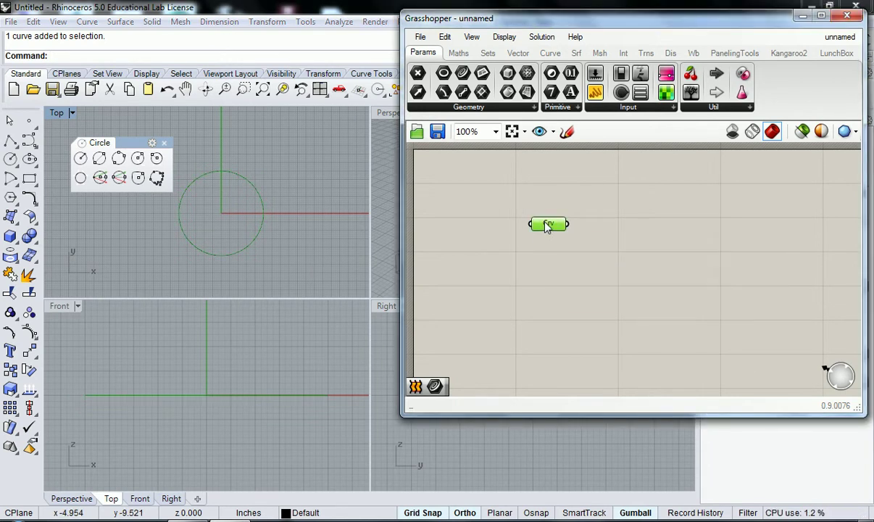
mouse_move(548, 226)
left_mouse_down()
mouse_move(563, 210)
mouse_move(553, 216)
left_mouse_up()
left_click(540, 247)
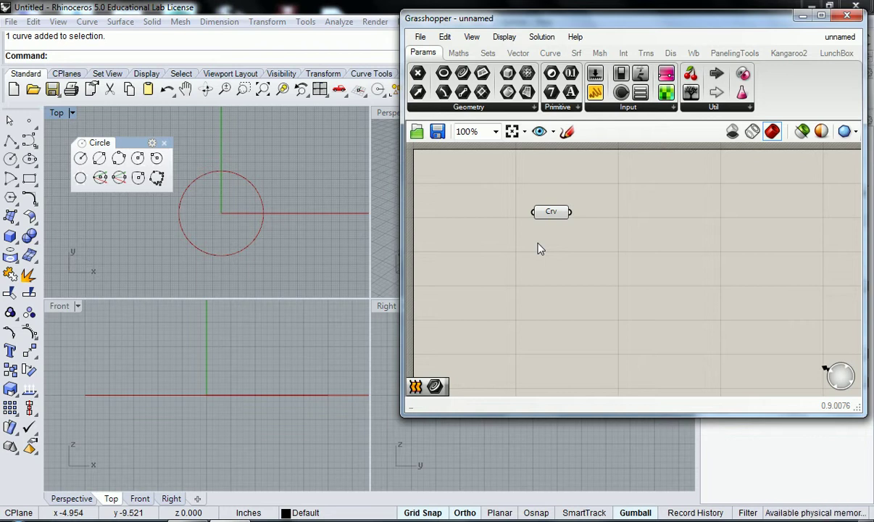
left_click(549, 212)
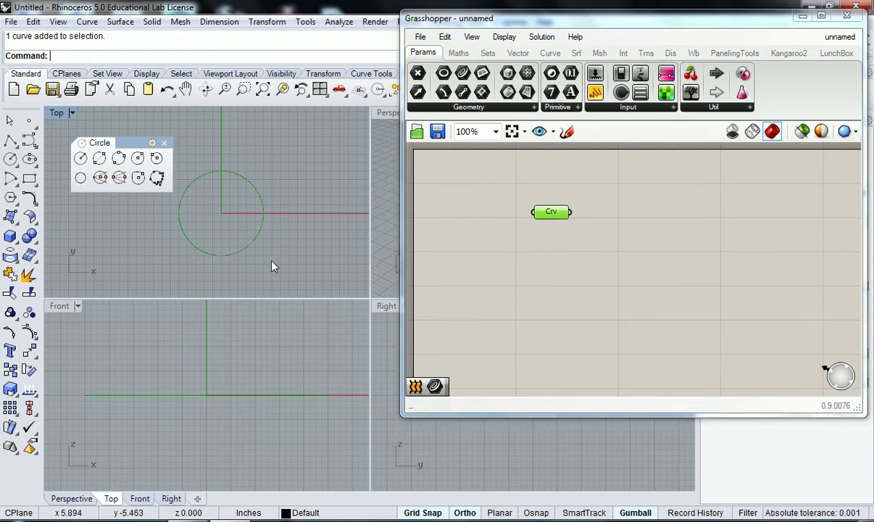
- Maximize the Perspective view and pan it to centre the circle, then clear selections
double_click(388, 113)
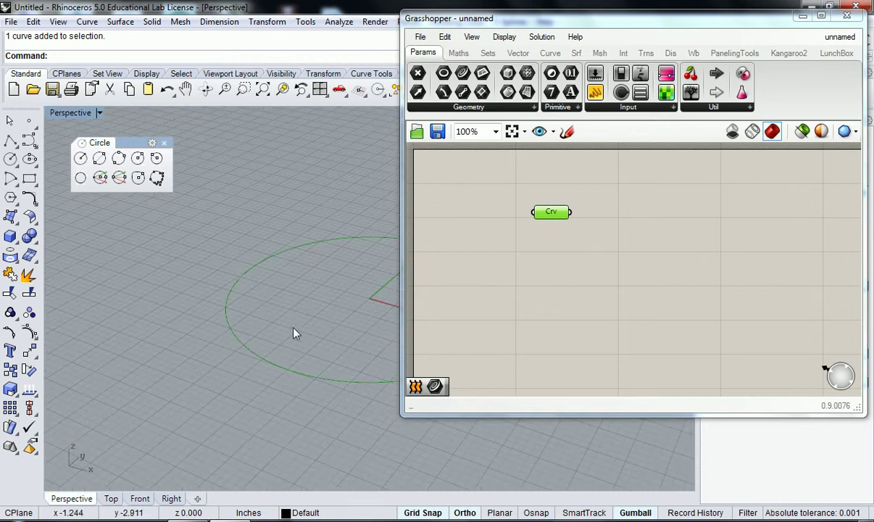
right_click_drag(306, 294, 174, 297, "shift")
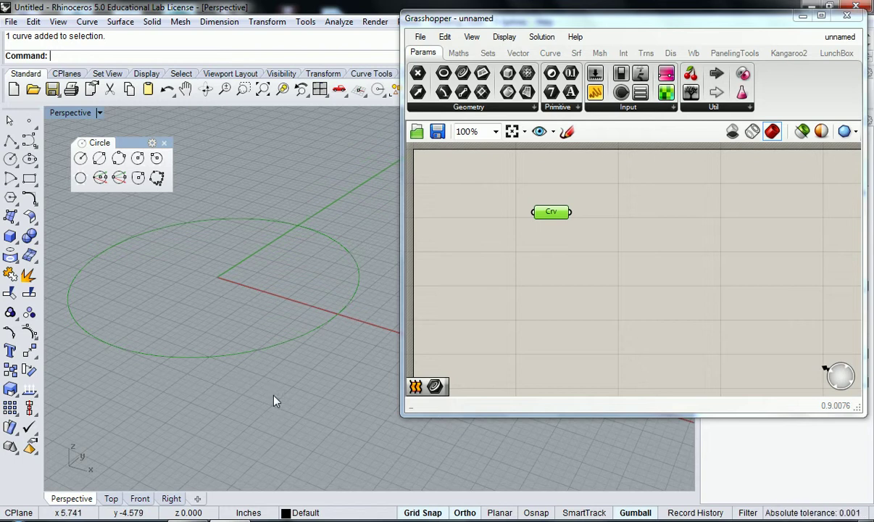
left_click(240, 347)
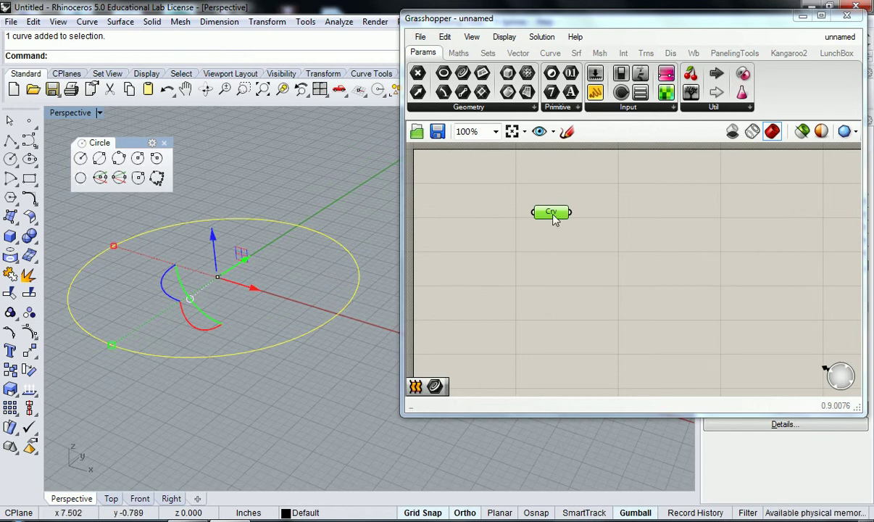
mouse_move(554, 220)
left_click(548, 241)
left_click(308, 394)
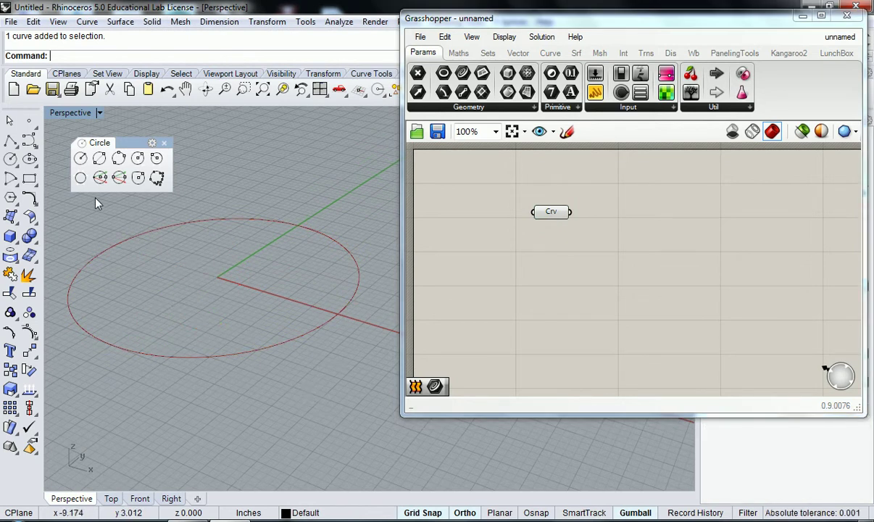
- Draw a radius-2 deformable circle at the origin and move it 5 units up in Z
left_click(140, 182)
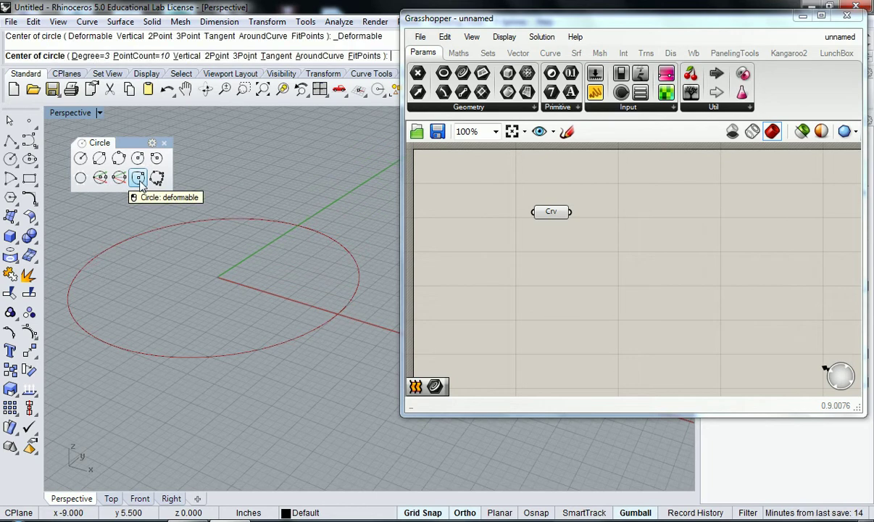
left_click(199, 267)
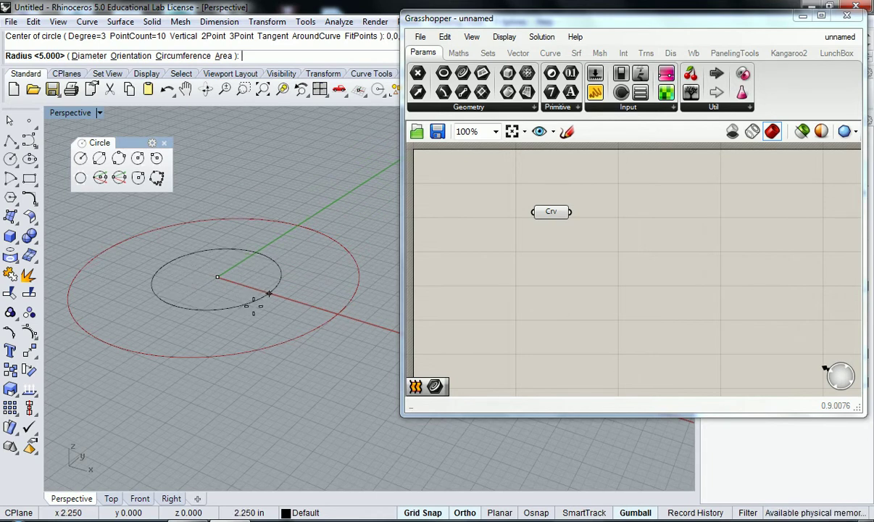
type("2")
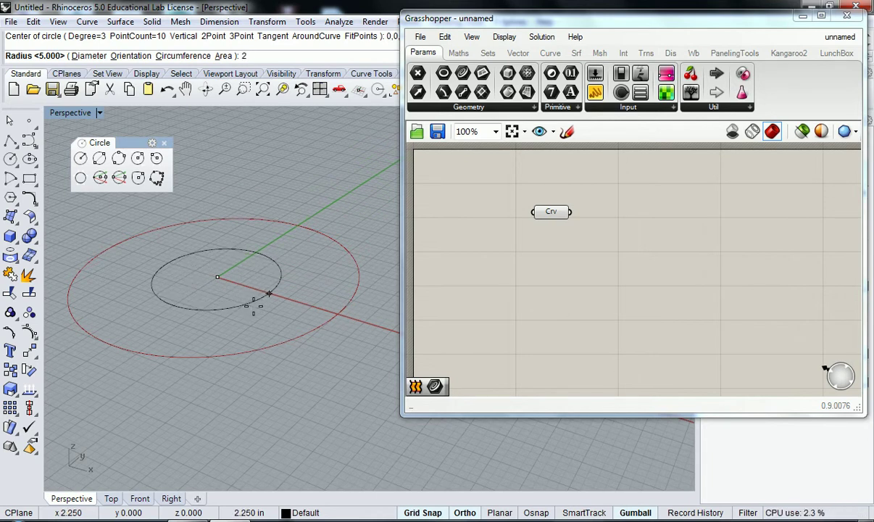
key("Return")
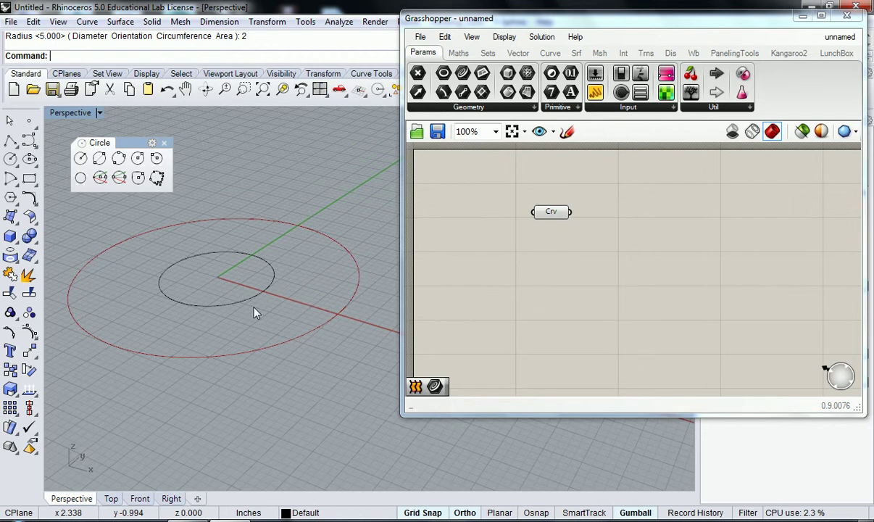
left_click(253, 303)
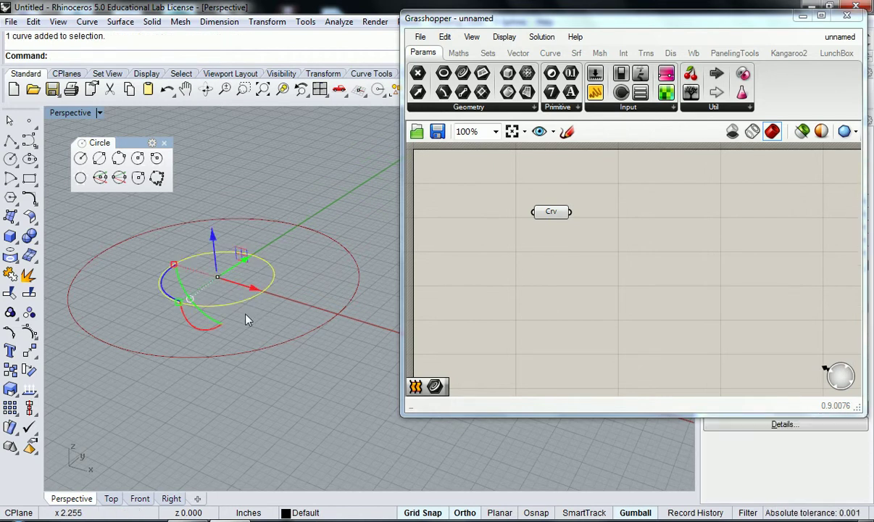
left_click(213, 236)
type("5")
key("Return")
- Orbit the view and select each circle in turn to check their heights
right_click_drag(260, 194, 301, 226)
left_click(302, 211)
left_click(318, 272)
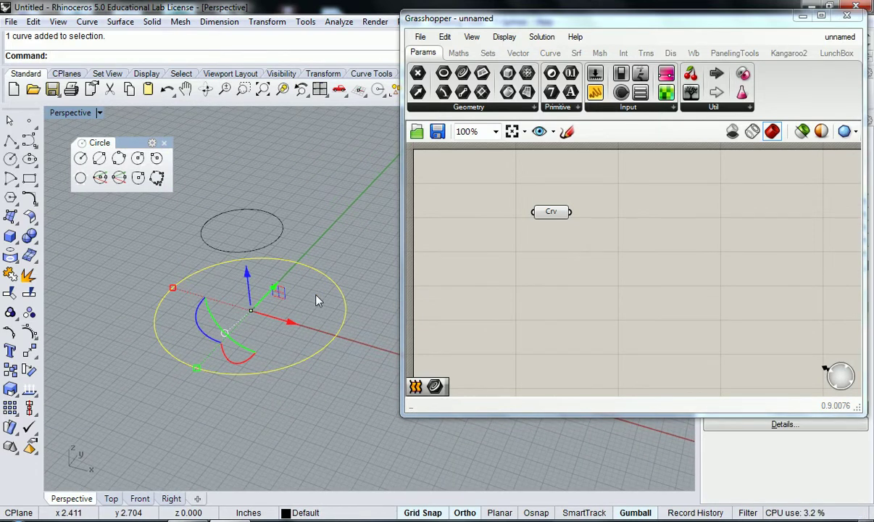
left_click(317, 300)
left_click(282, 231)
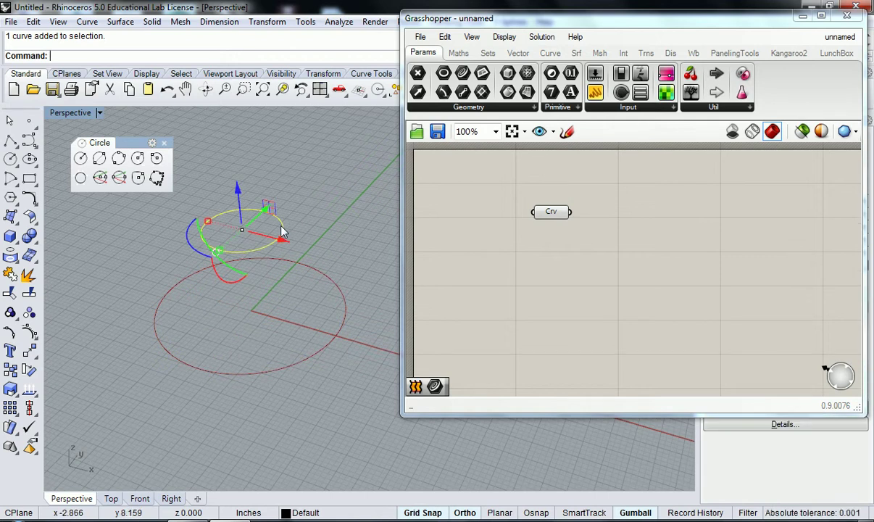
left_click(303, 223)
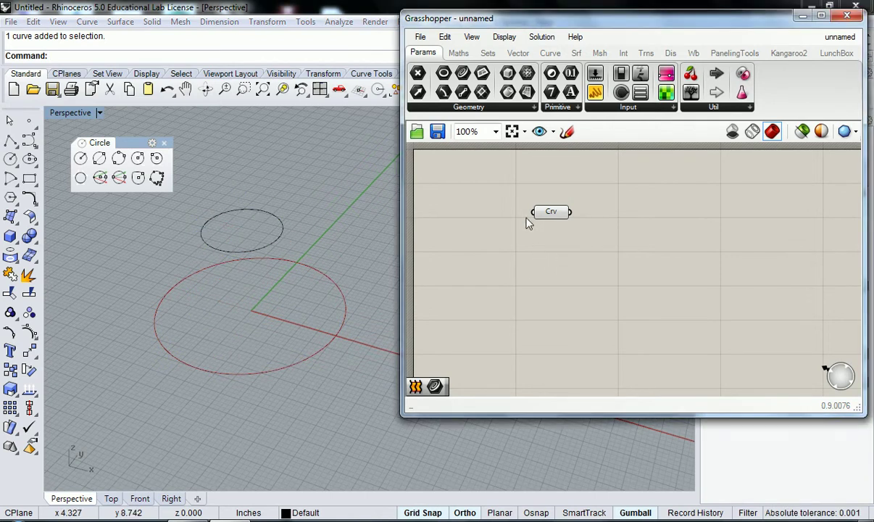
- Add a second Curve parameter under the first and set it to the small upper circle
left_click(467, 111)
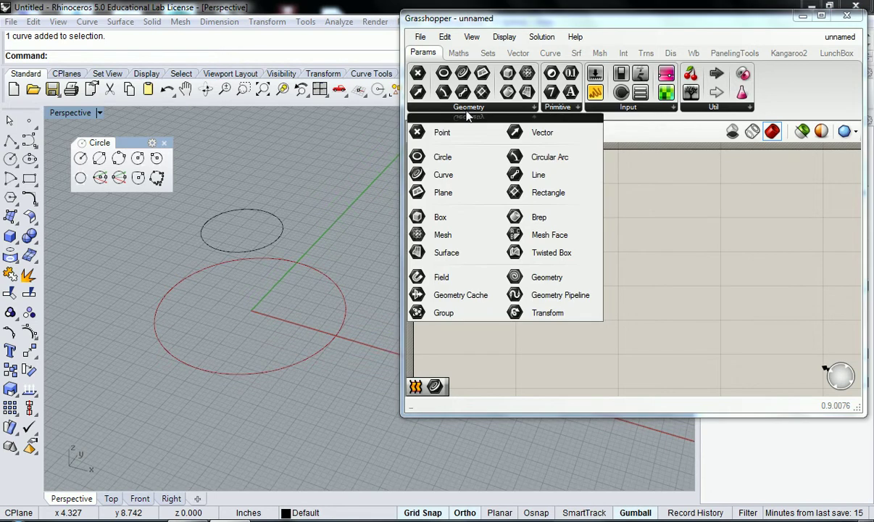
left_click(454, 178)
left_click(558, 265)
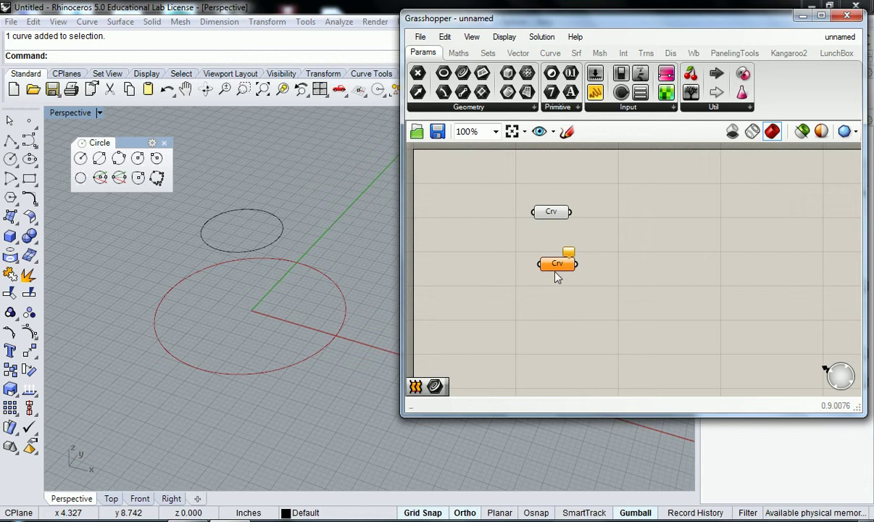
left_click_drag(557, 265, 545, 257)
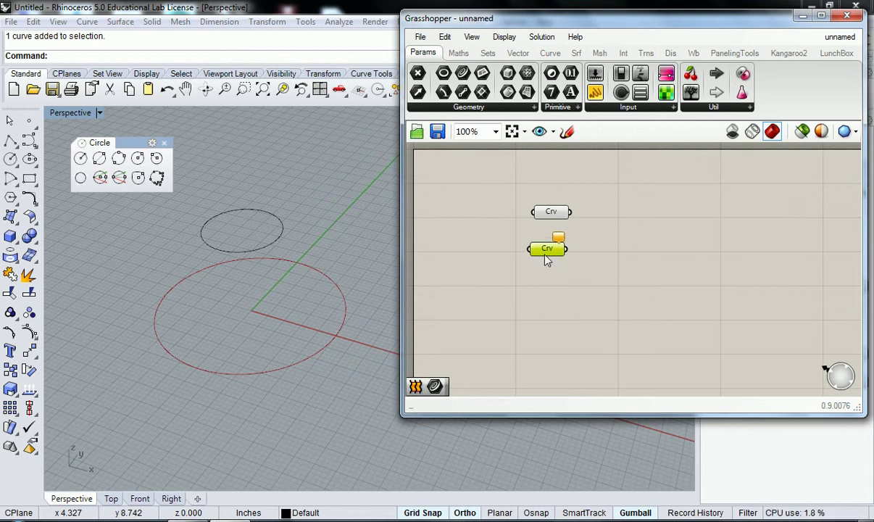
right_click(547, 257)
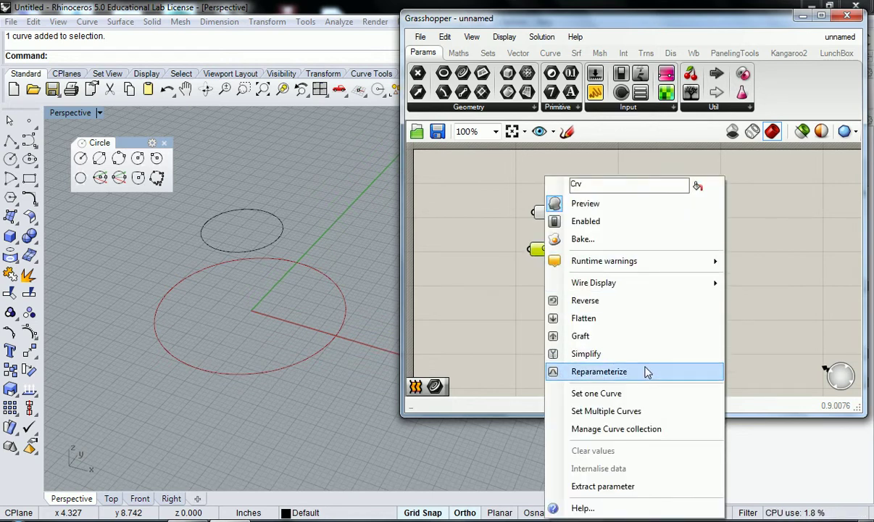
left_click(643, 397)
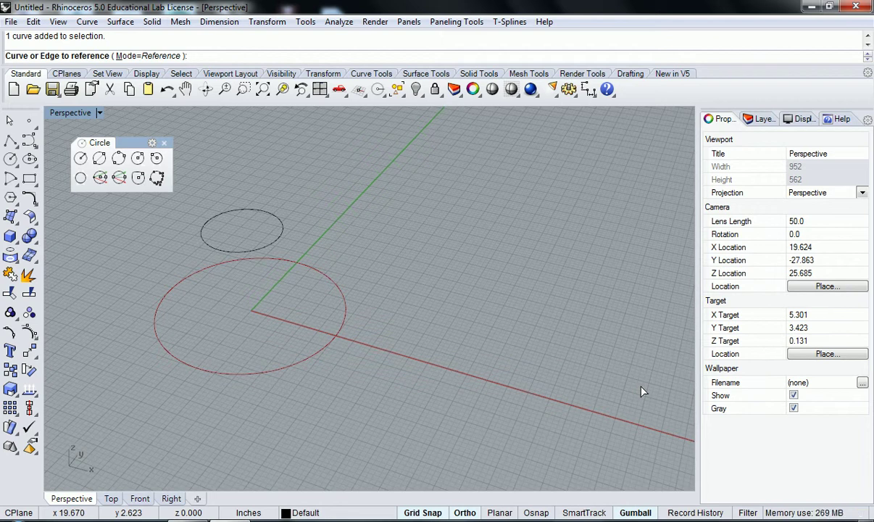
left_click(269, 209)
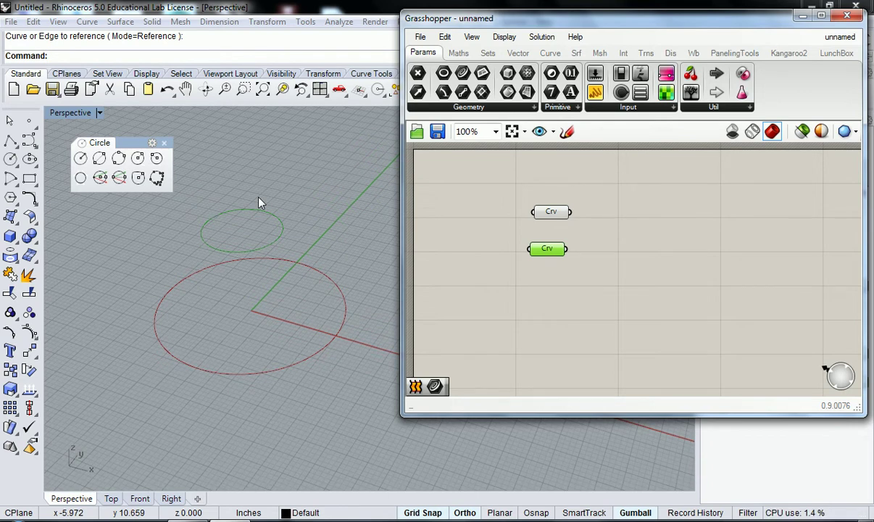
left_click(558, 280)
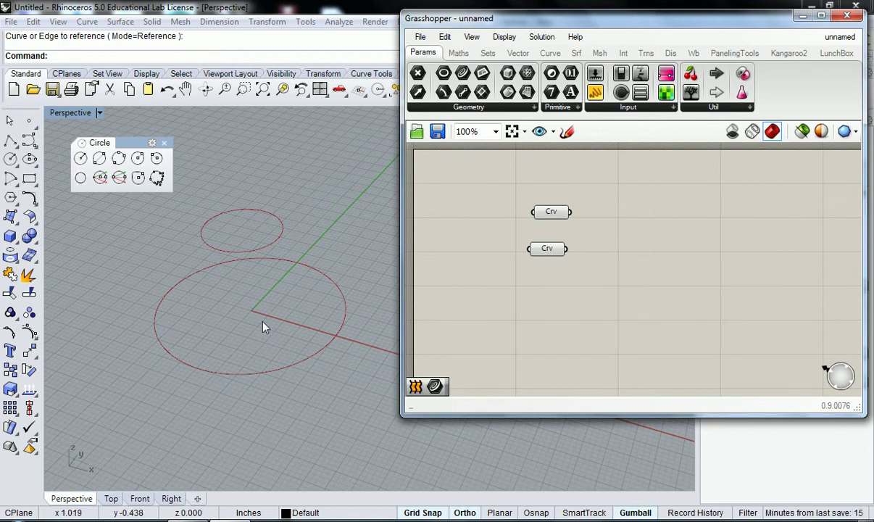
- Raise the small upper circle a little higher above the large circle with the gumball's Z arrow
right_click_drag(259, 324, 261, 348)
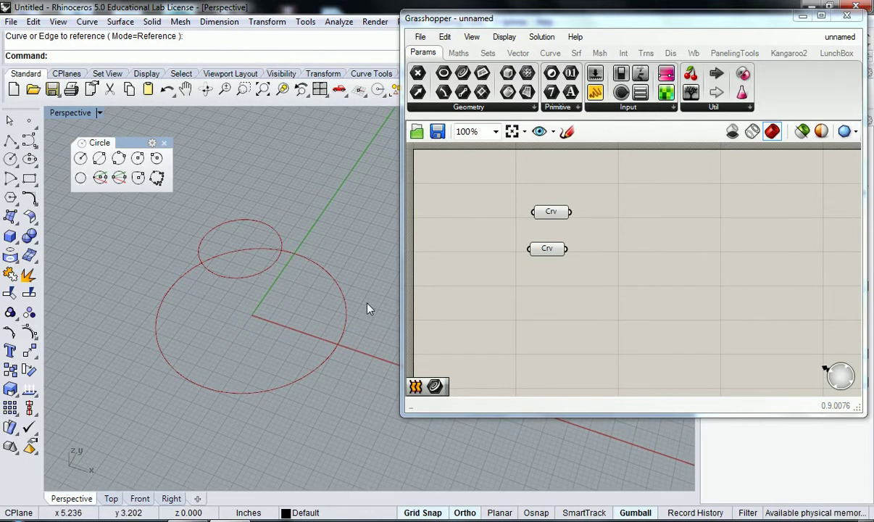
right_click_drag(359, 267, 304, 236)
left_click(283, 222)
left_click_drag(241, 183, 242, 174)
left_click(339, 230)
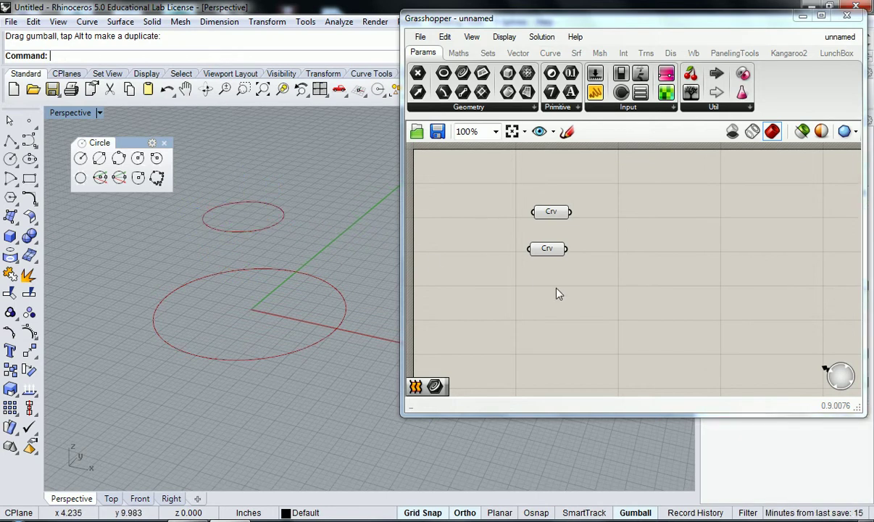
- Place a Loft component and wire both the upper and lower Crv parameters into its curves input
left_click(584, 57)
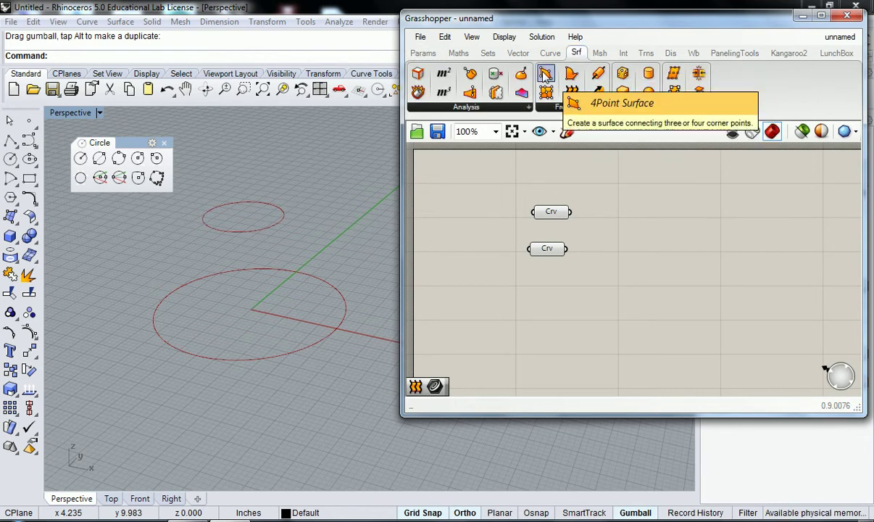
left_click(573, 107)
left_click_drag(572, 92, 620, 234)
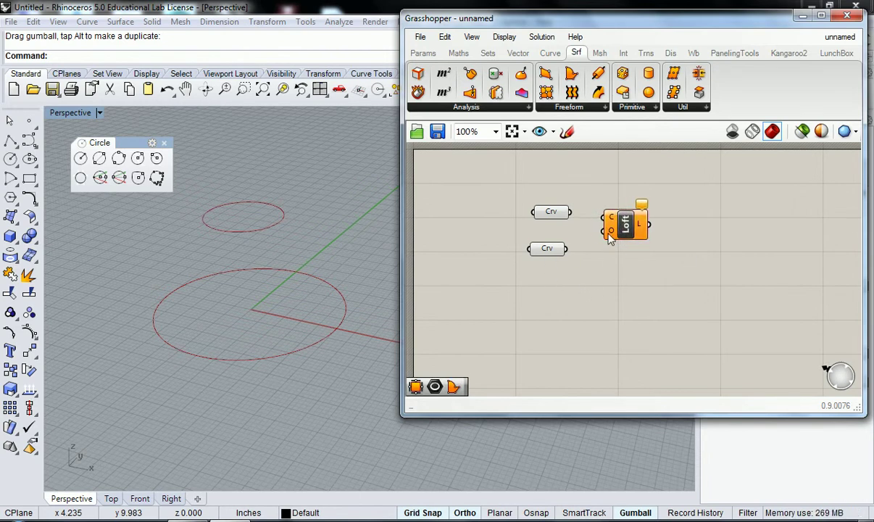
left_click(552, 248)
left_click(552, 212)
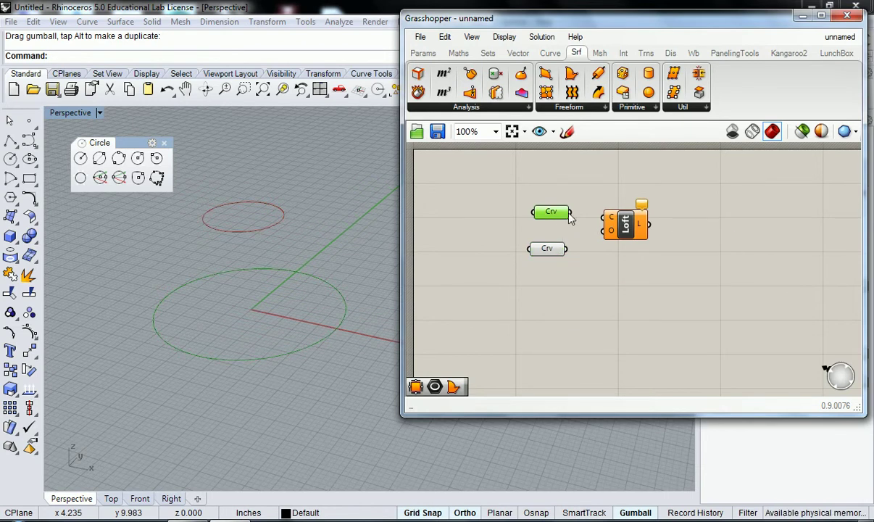
left_click_drag(571, 212, 602, 219)
left_click_drag(566, 249, 601, 218, "shift")
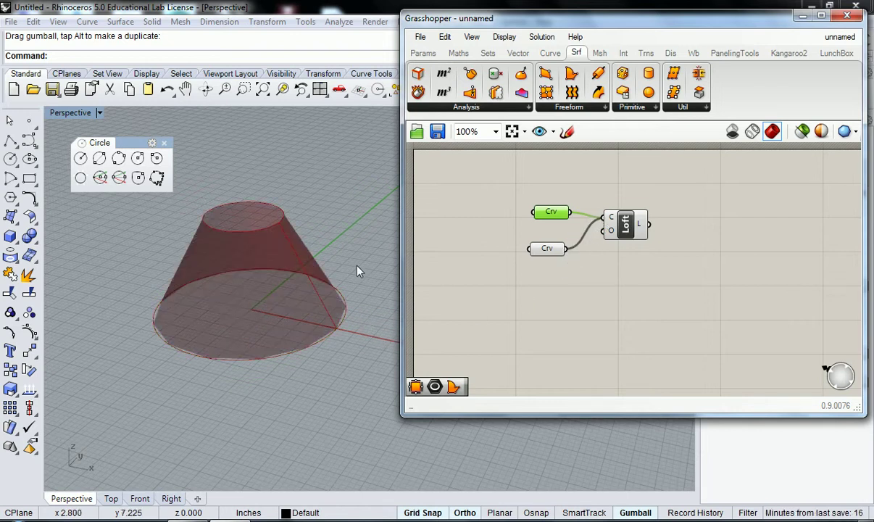
left_click(528, 302)
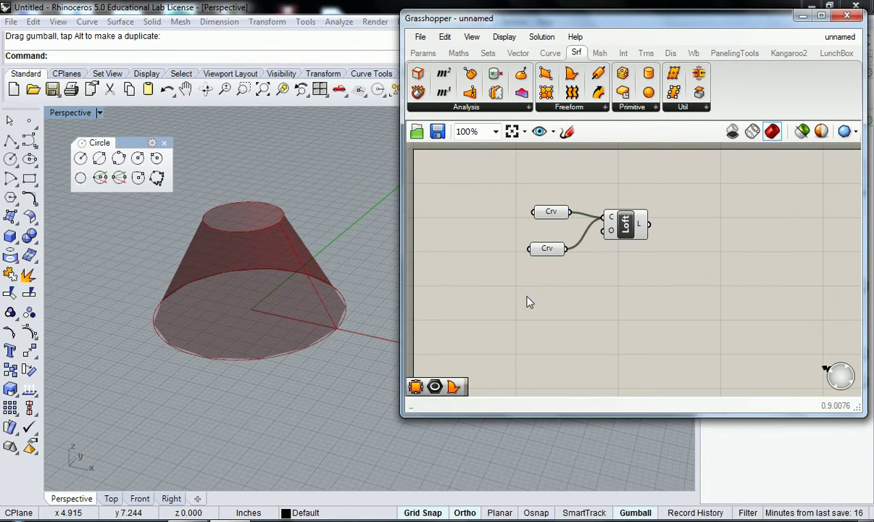
- Set the Grasshopper preview mesh to High Quality and inspect the lofted cone in the viewport
left_click(855, 132)
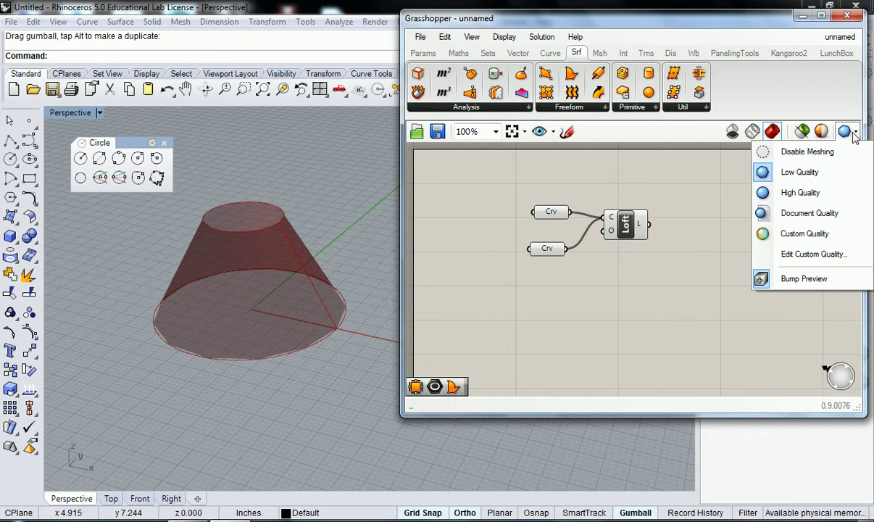
left_click(824, 193)
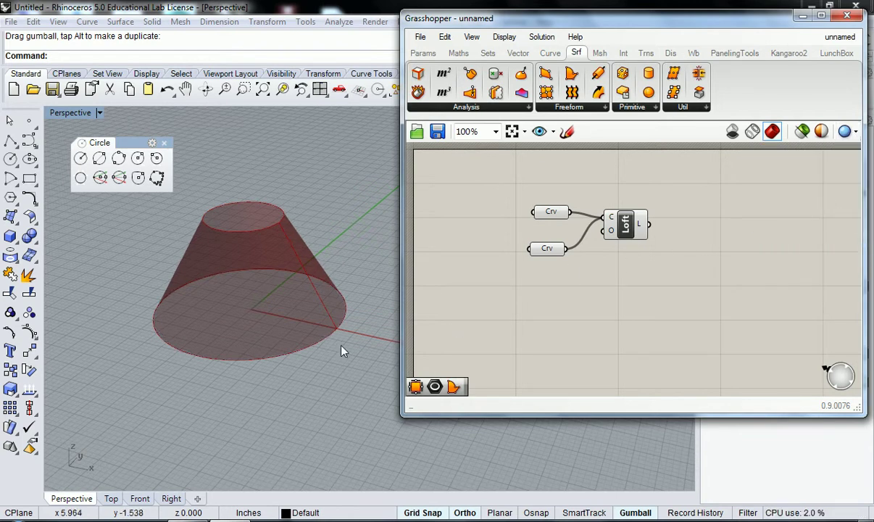
left_click(280, 379)
mouse_move(246, 360)
right_mouse_down()
mouse_move(322, 287)
mouse_move(277, 465)
mouse_move(246, 147)
mouse_move(244, 466)
mouse_move(265, 391)
mouse_move(258, 366)
right_mouse_up()
left_click(294, 252)
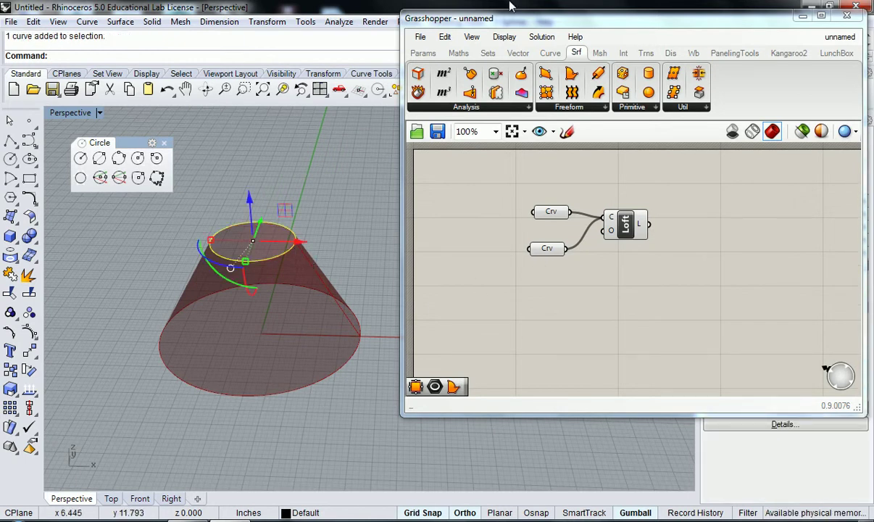
- Slide the cone's top circle sideways, stretching the lofted cone off-axis
double_click(500, 20)
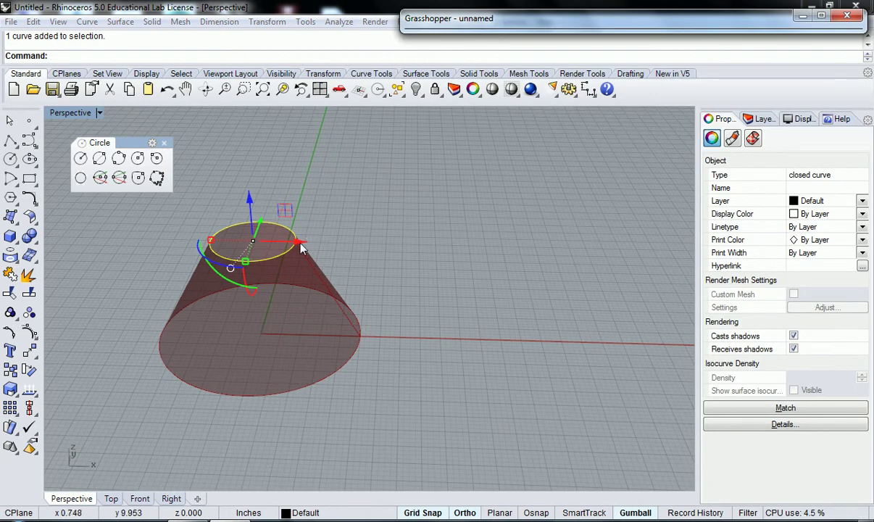
left_click_drag(303, 248, 415, 253)
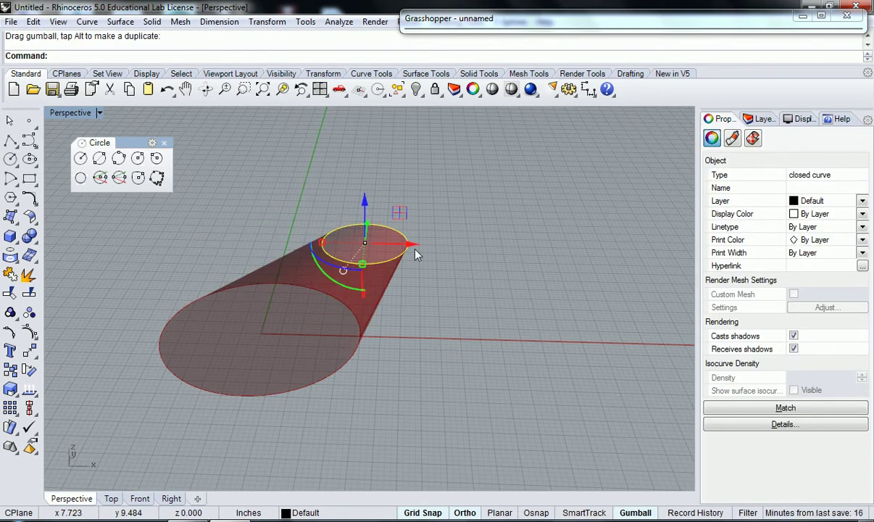
left_click(286, 323)
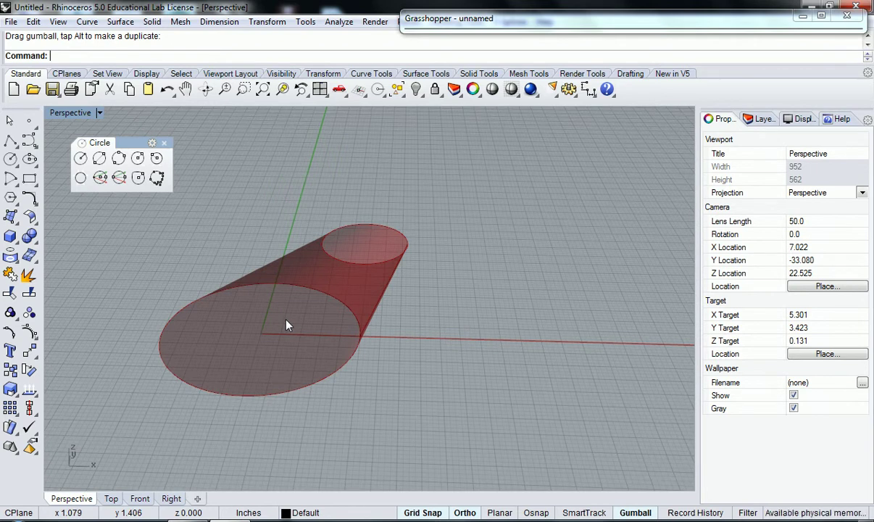
left_click(394, 262)
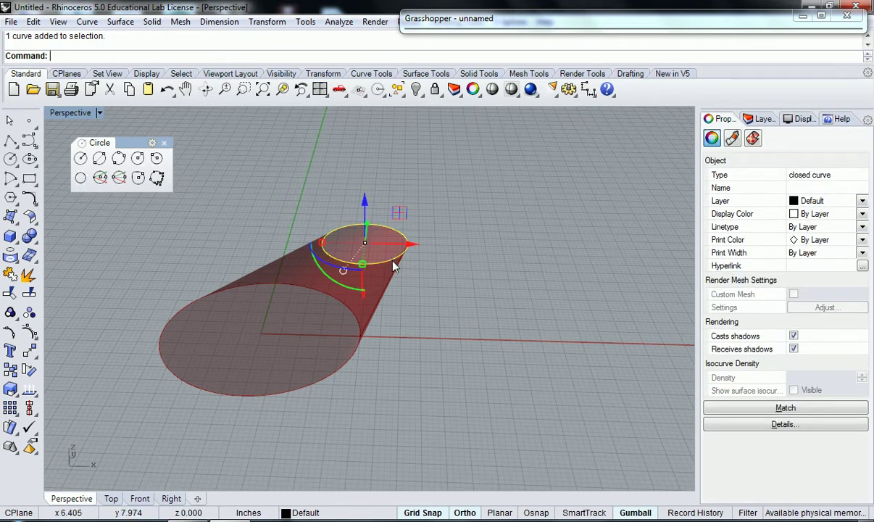
right_click_drag(442, 279, 343, 208)
left_click_drag(342, 209, 527, 252)
right_click_drag(527, 252, 385, 122)
right_click_drag(407, 166, 423, 212)
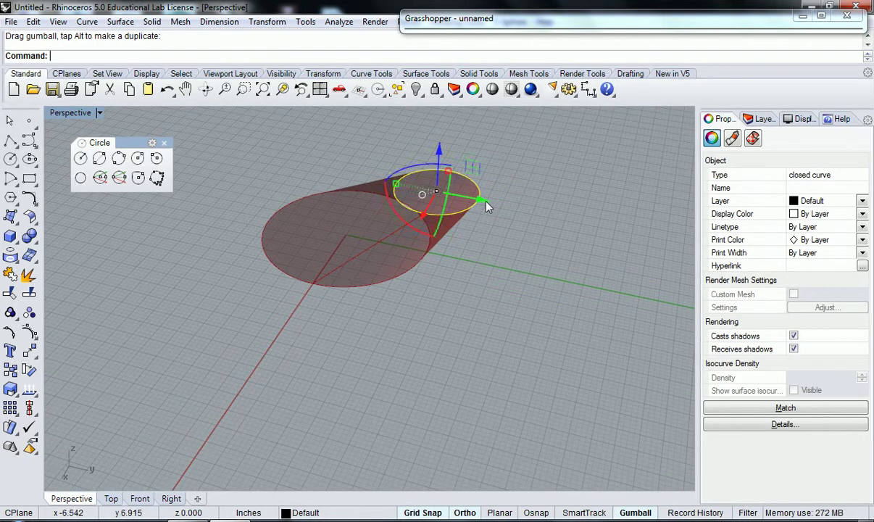
- Move the top circle back to narrow the cone and settle it above the base
left_click_drag(488, 203, 364, 199)
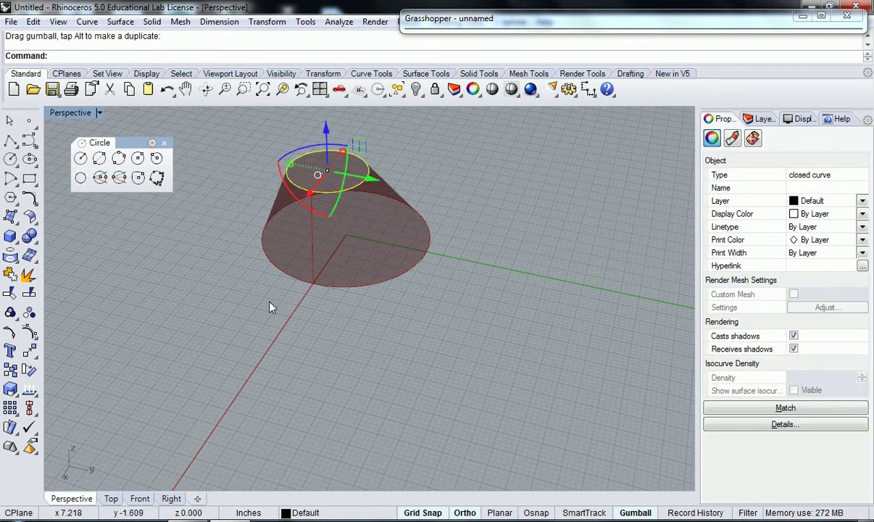
right_click_drag(261, 297, 470, 308)
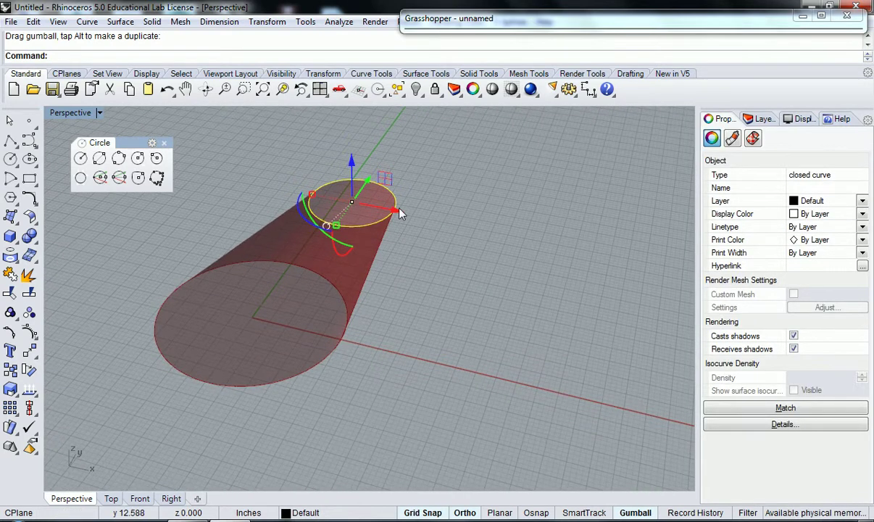
left_click_drag(397, 212, 297, 190)
left_click(411, 278)
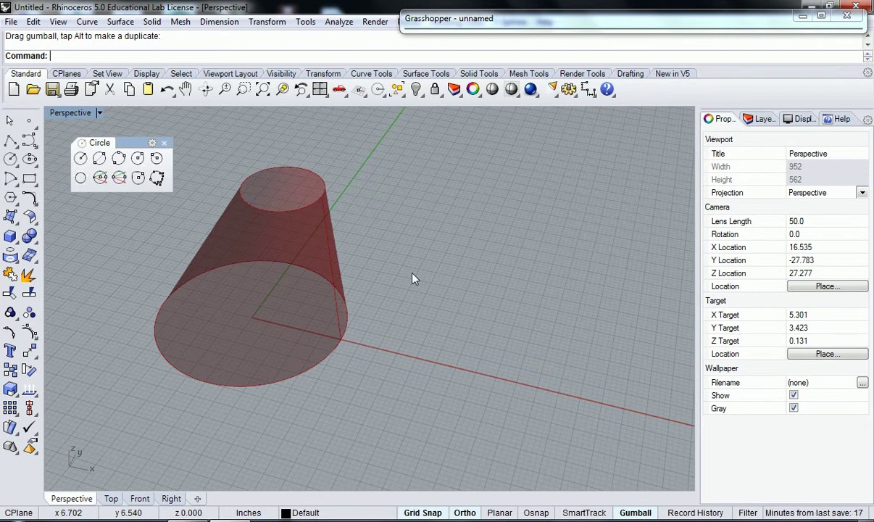
left_click(279, 211)
left_click(324, 198)
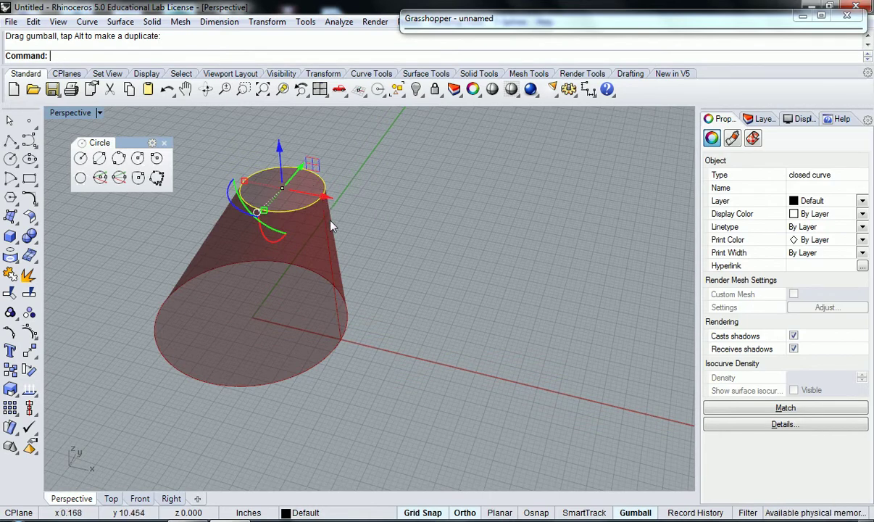
left_click(376, 333)
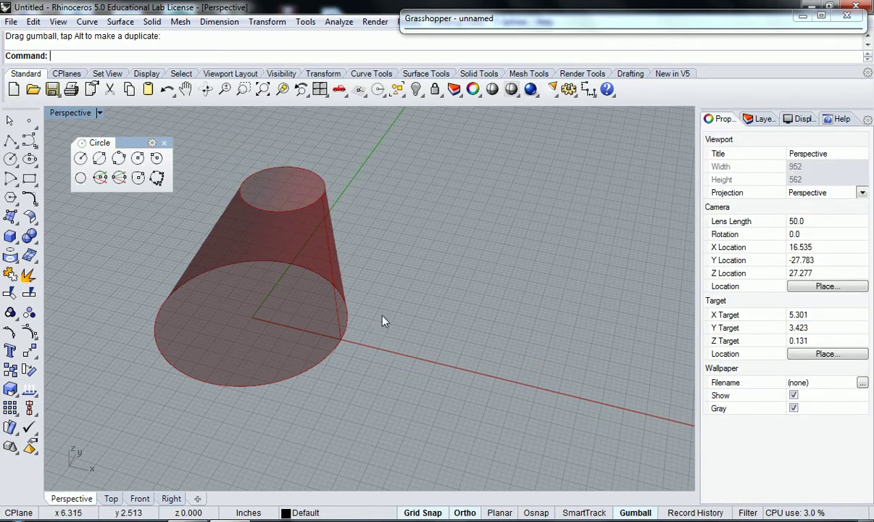
- Select the large base circle and turn on its control points via Edit > Control Points
double_click(502, 19)
left_click(354, 312)
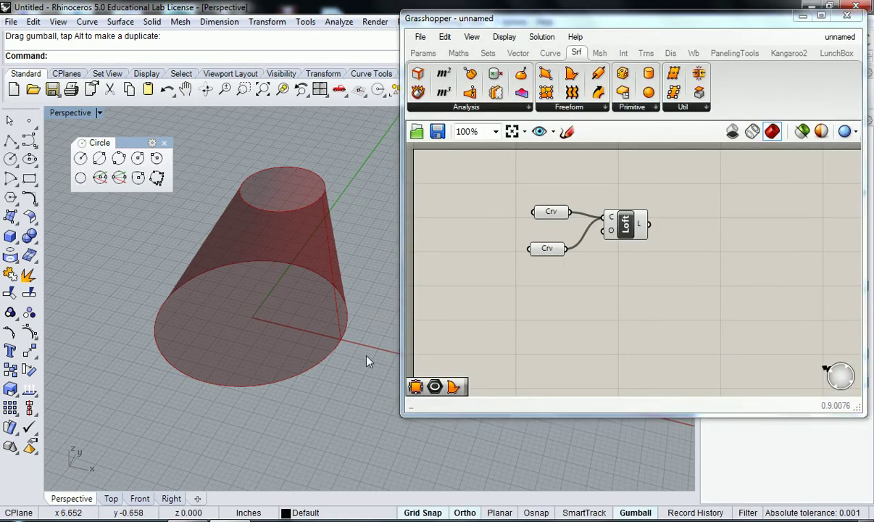
left_click(802, 16)
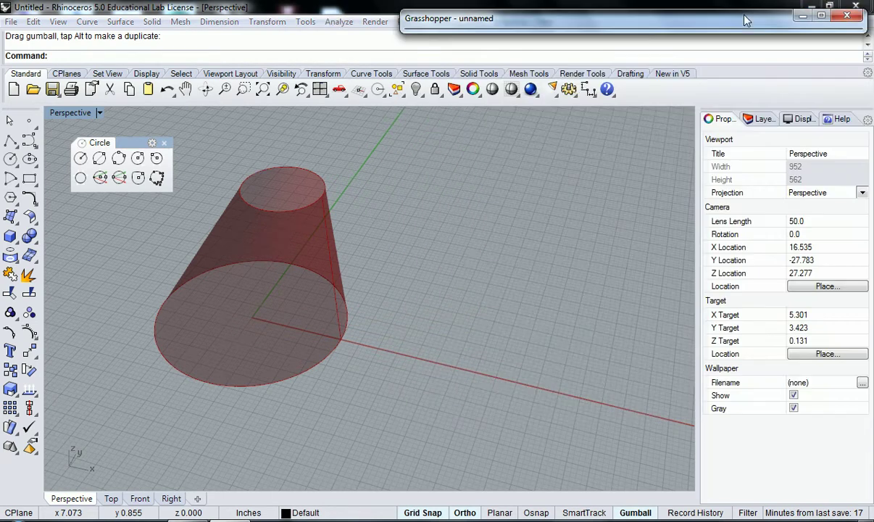
left_click(297, 211)
key("Escape")
left_click(332, 354)
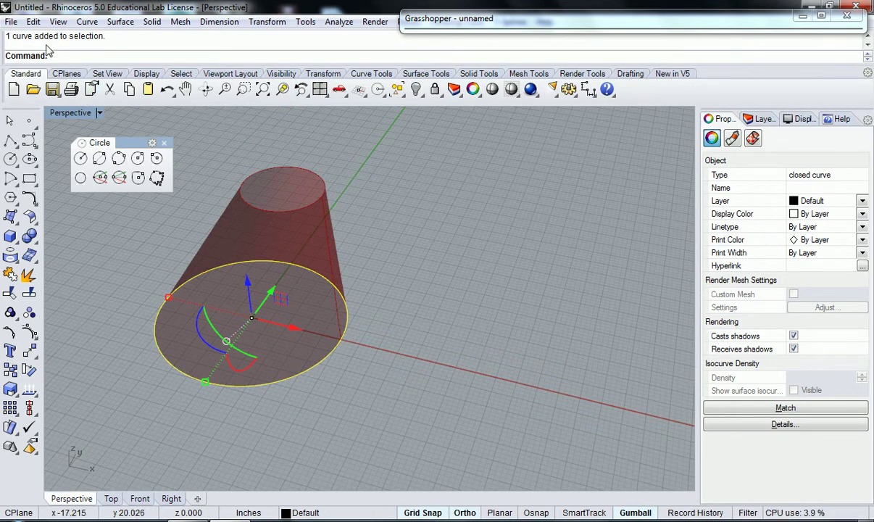
left_click(34, 21)
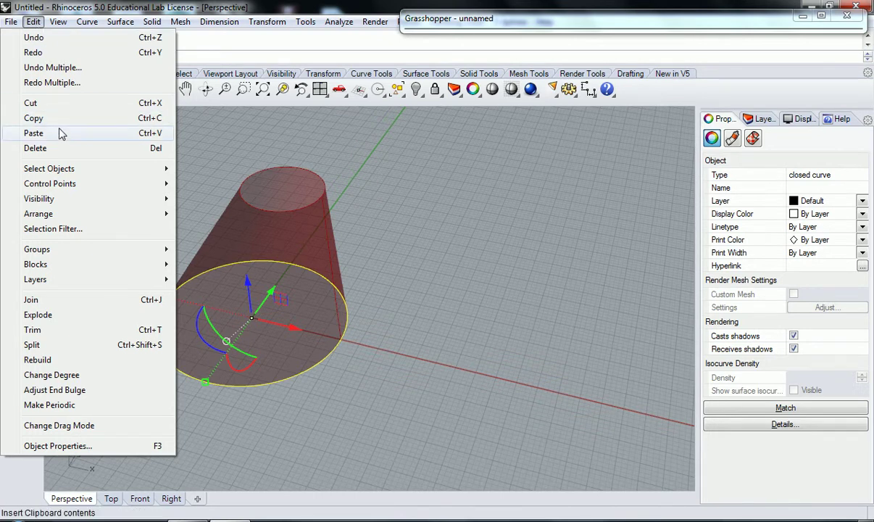
mouse_move(80, 189)
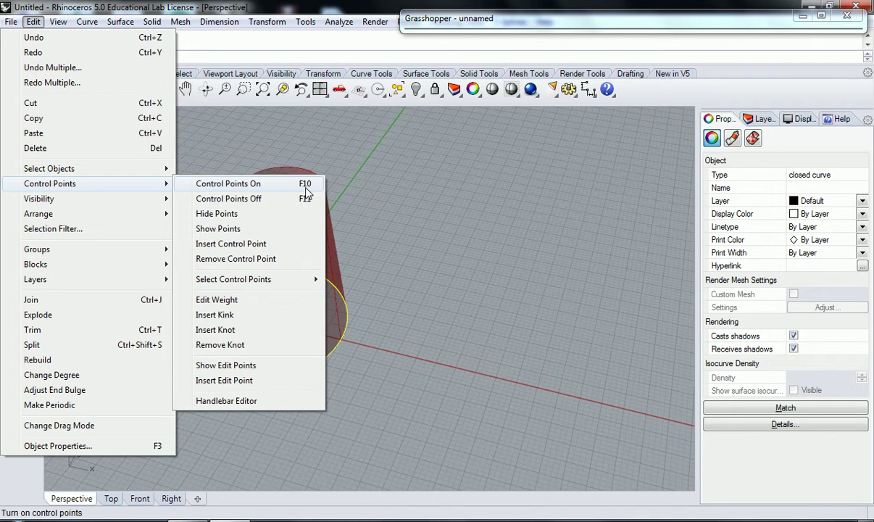
left_click(305, 188)
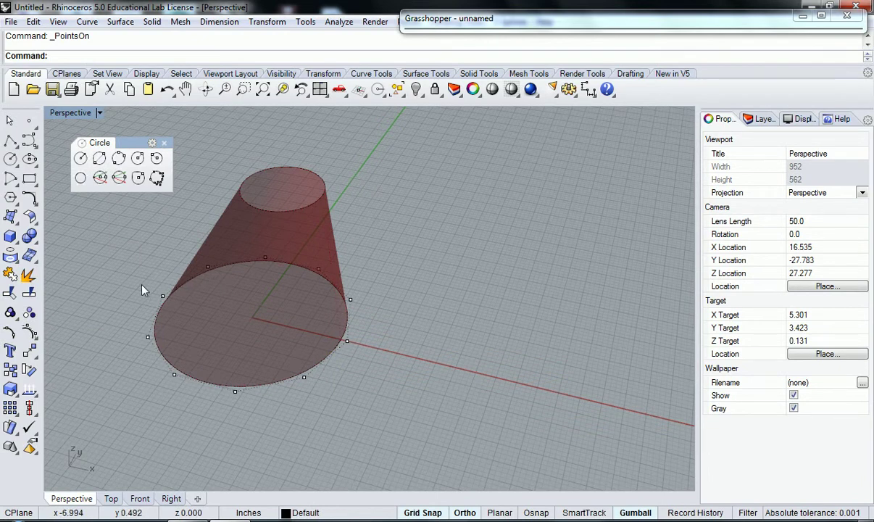
right_click_drag(424, 341, 142, 219)
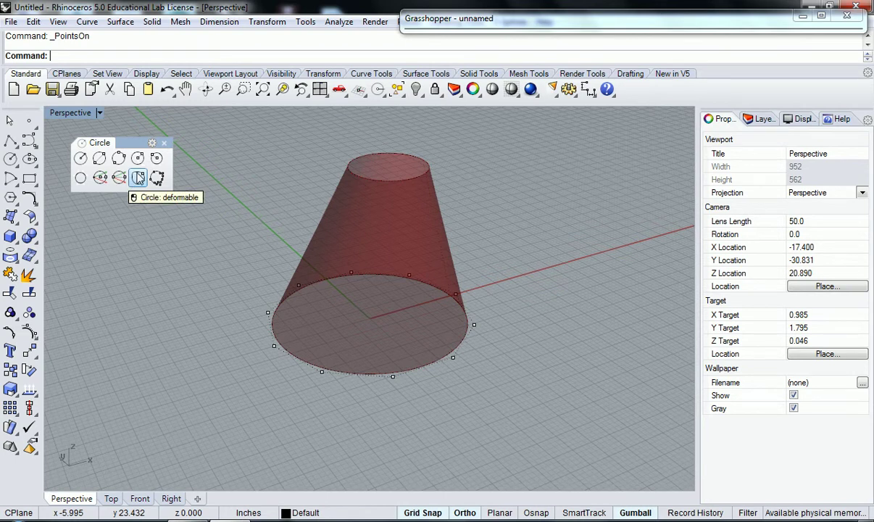
right_click_drag(255, 352, 311, 290)
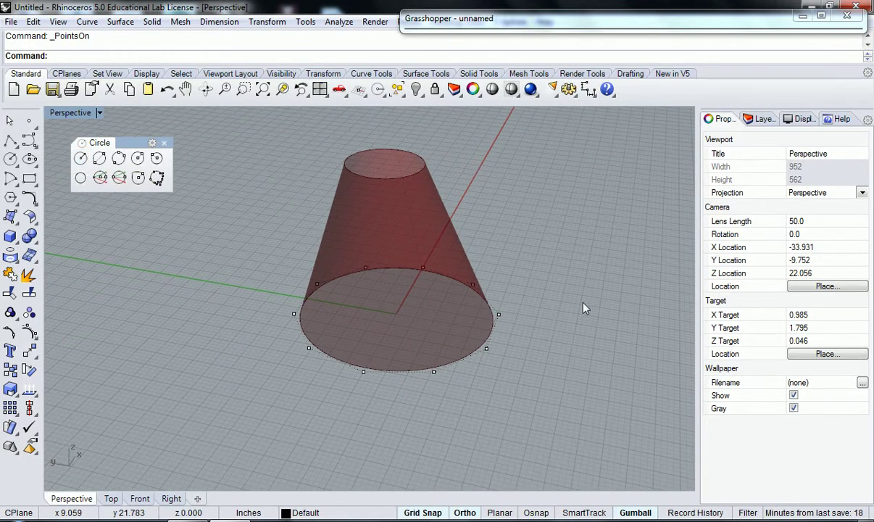
left_click(80, 158)
left_click(571, 309)
left_click(615, 315)
left_click(614, 317)
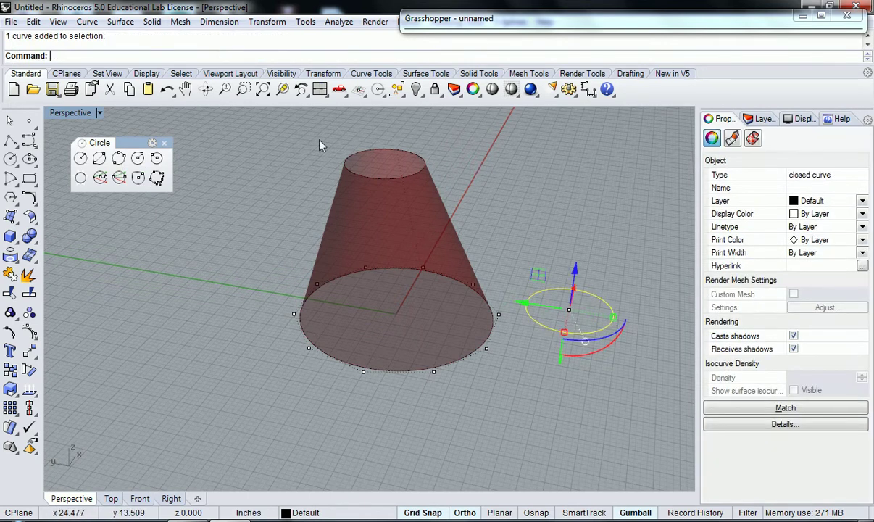
left_click(36, 21)
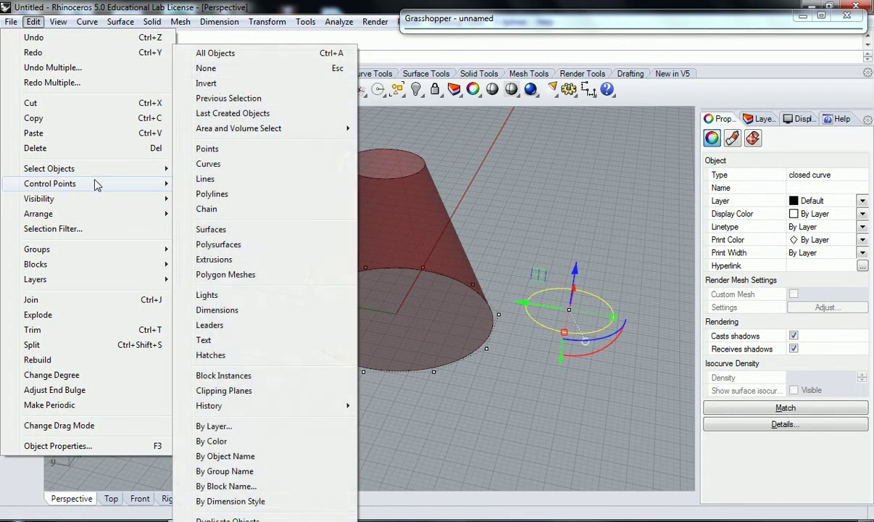
left_click(287, 185)
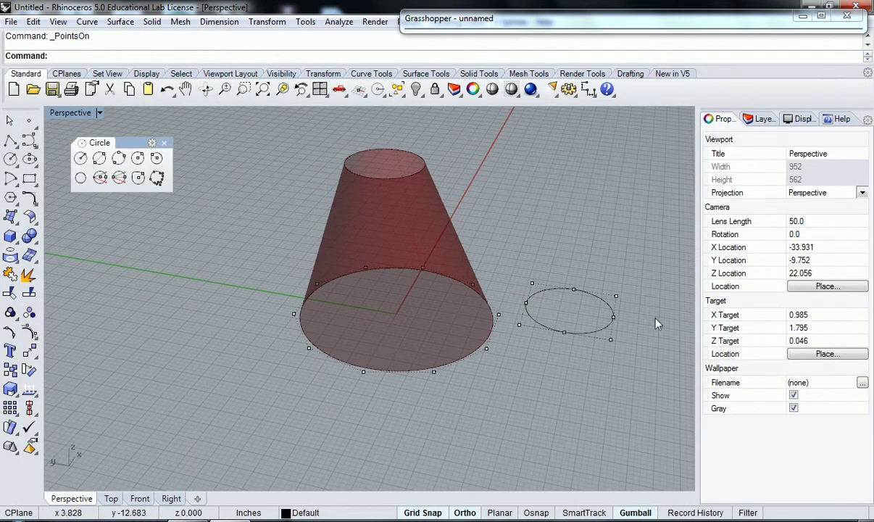
mouse_move(646, 323)
right_mouse_down()
mouse_move(566, 293)
mouse_move(580, 416)
mouse_move(579, 399)
mouse_move(643, 309)
mouse_move(640, 279)
right_mouse_up()
right_click_drag(552, 321, 332, 176)
left_click(474, 355)
mouse_move(468, 356)
left_mouse_down()
mouse_move(462, 361)
mouse_move(479, 356)
left_mouse_up()
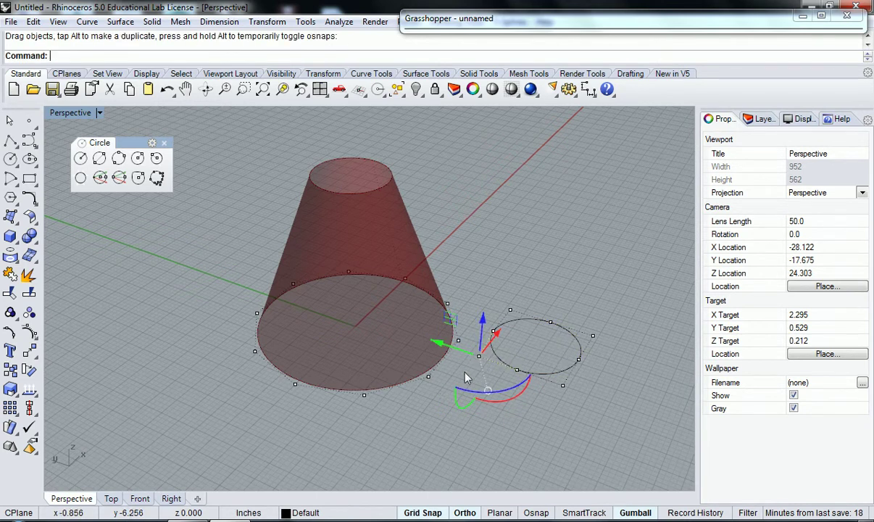
left_click(515, 371)
key("Escape")
key("Escape")
left_click(495, 353)
key("Delete")
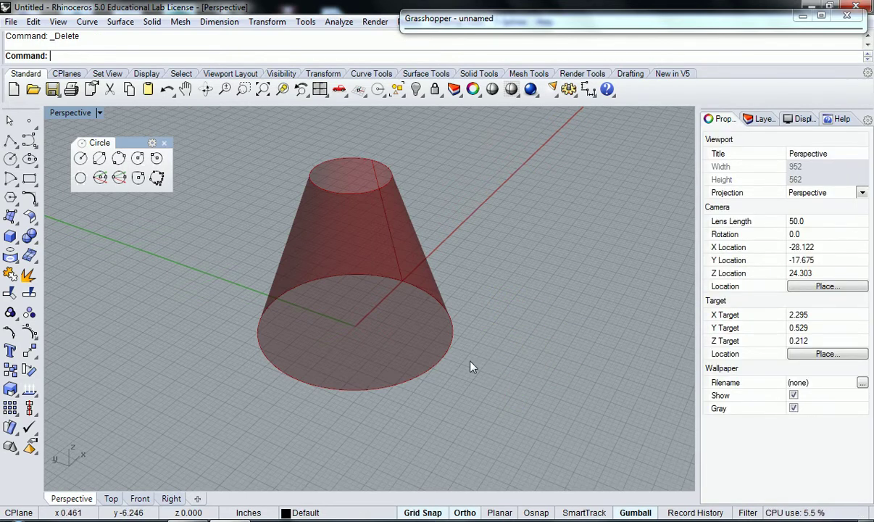
- Turn on control points for the cone's base circle
left_click(446, 356)
left_click(34, 21)
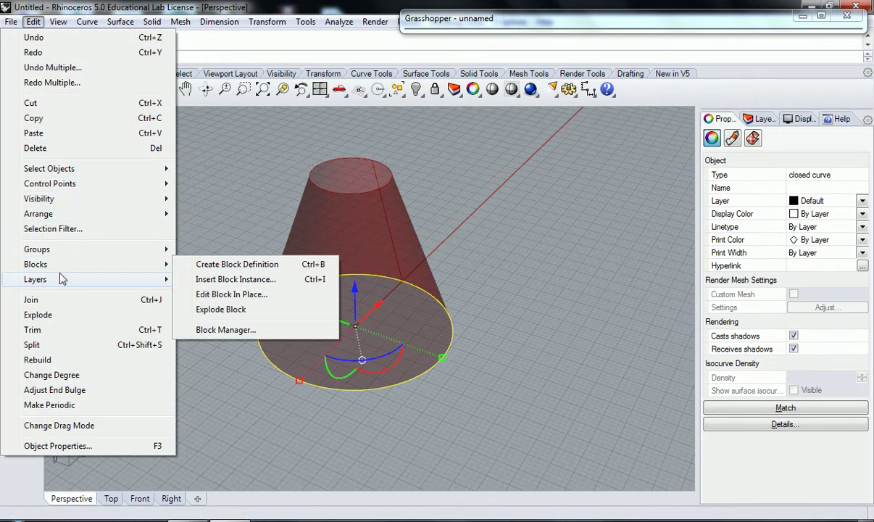
mouse_move(111, 170)
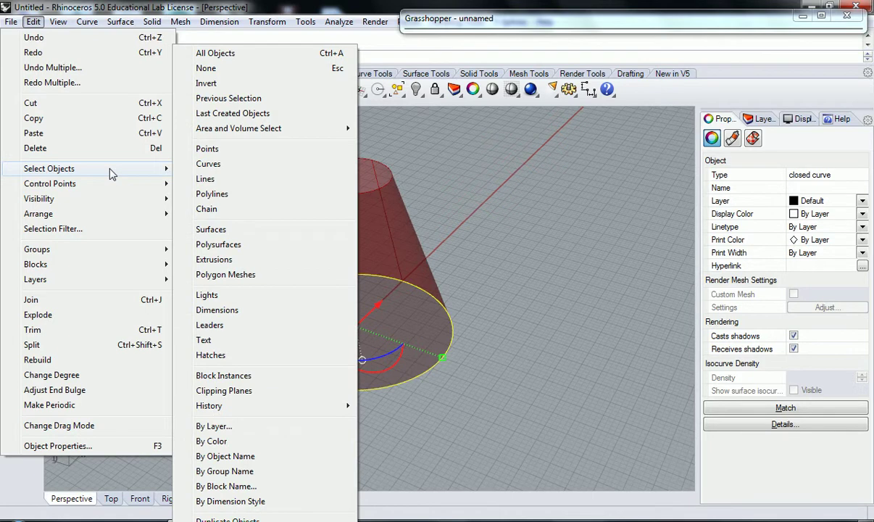
mouse_move(111, 185)
left_click(223, 186)
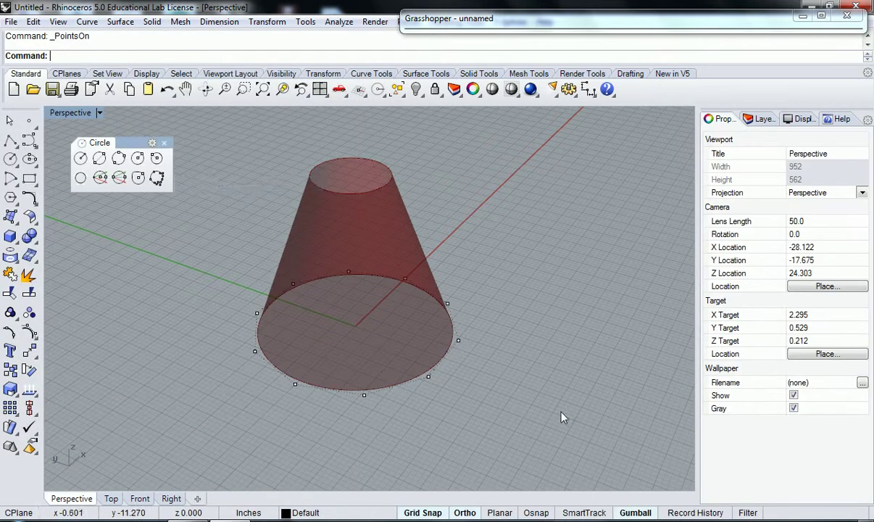
- Drag two base control points outward to bulge the cone's base
right_click_drag(520, 366, 497, 374)
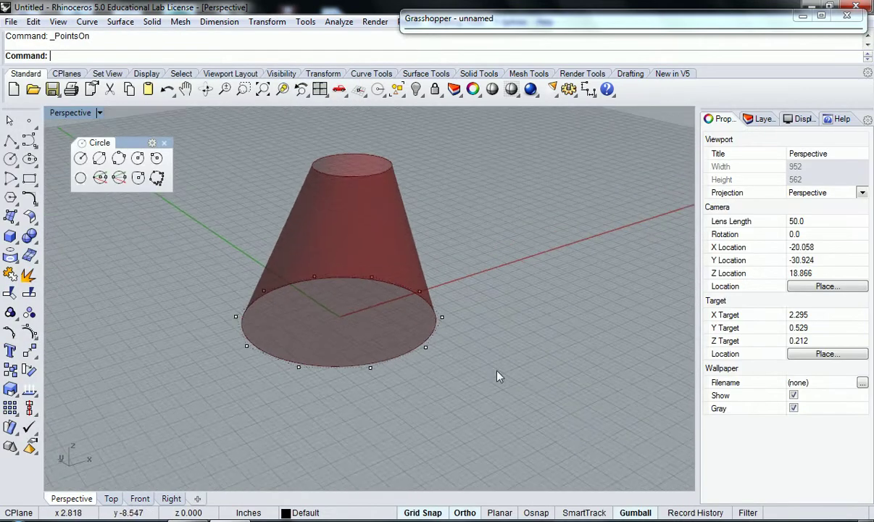
left_click(426, 349)
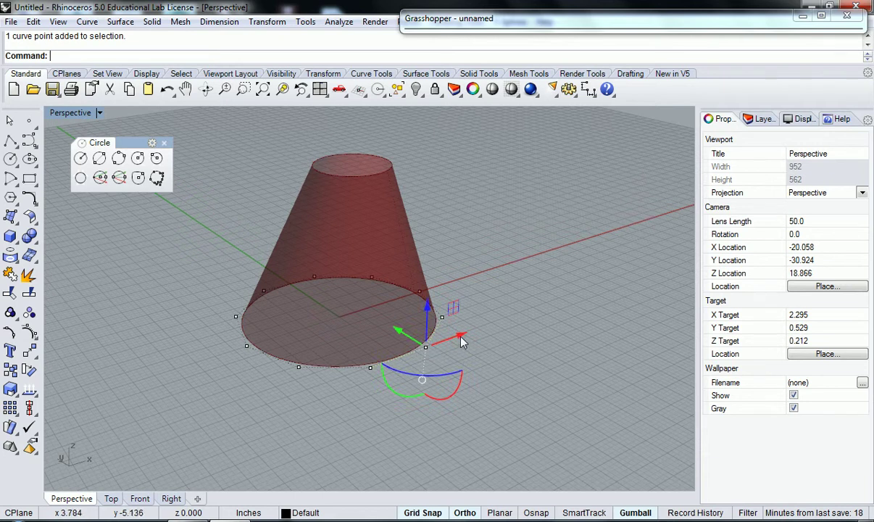
left_click_drag(396, 330, 432, 365)
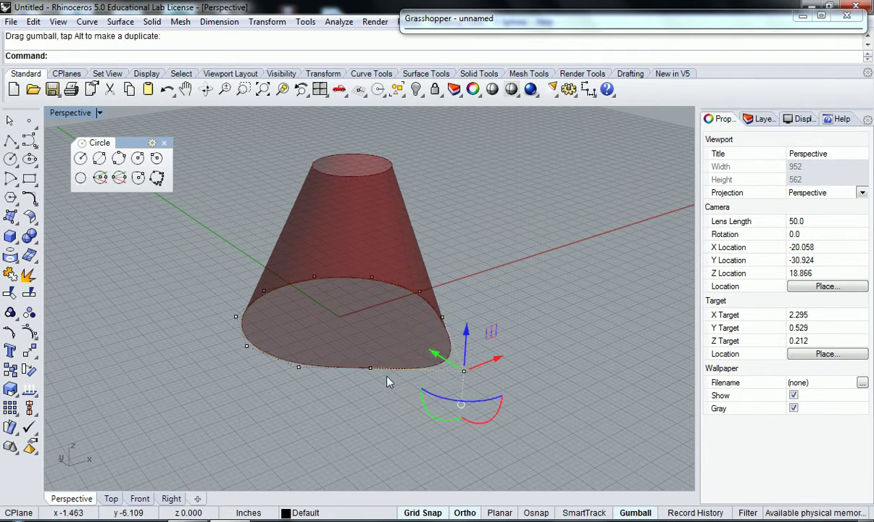
left_click(370, 367)
left_click_drag(352, 348, 344, 387)
key("Escape")
- Pull three more base control points inward to form an irregular lobed outline
right_click_drag(381, 375, 319, 346)
left_click(319, 343)
left_click_drag(333, 384, 309, 347)
right_click_drag(433, 343, 409, 374)
left_click_drag(425, 355, 402, 324)
key("Escape")
right_click_drag(505, 382, 398, 351)
left_click(455, 343)
left_click_drag(455, 344, 427, 331)
key("Escape")
right_click_drag(360, 346, 497, 322)
- Bake the Loft with default attributes and move the baked surface left of the red preview
left_click(514, 16)
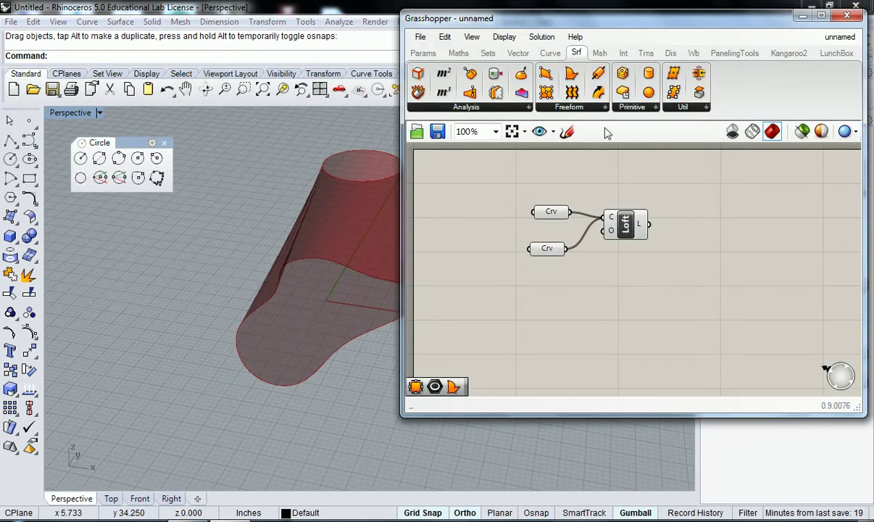
right_click(616, 217)
left_click(638, 268)
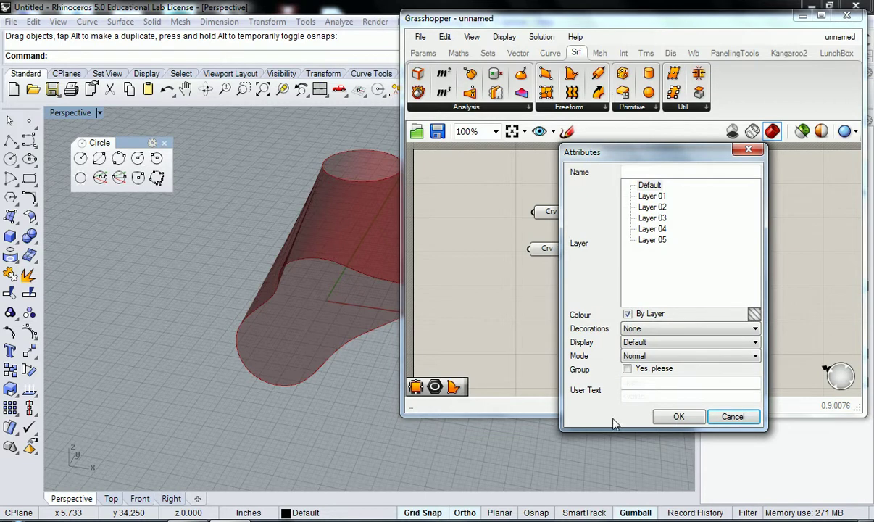
left_click(678, 415)
right_click_drag(181, 341, 328, 320)
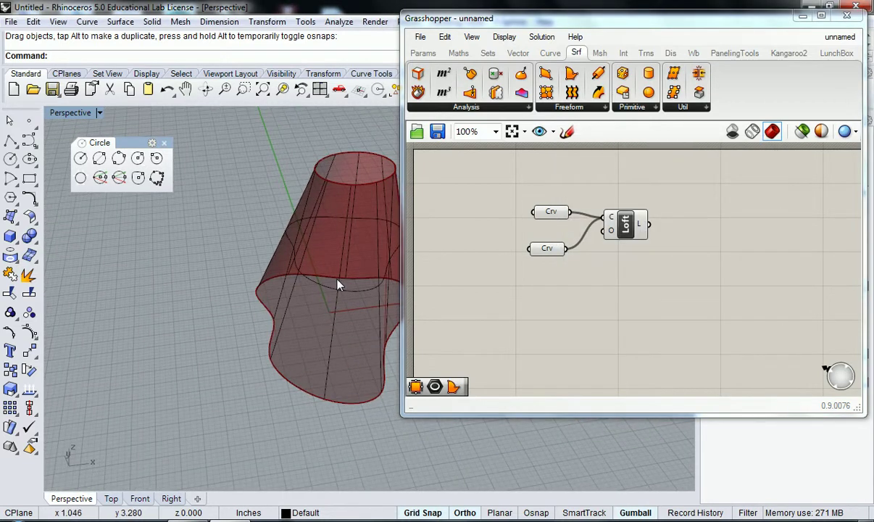
left_click(348, 293)
left_click(374, 323)
scroll(352, 347, "down", 3)
left_click_drag(353, 346, 221, 424)
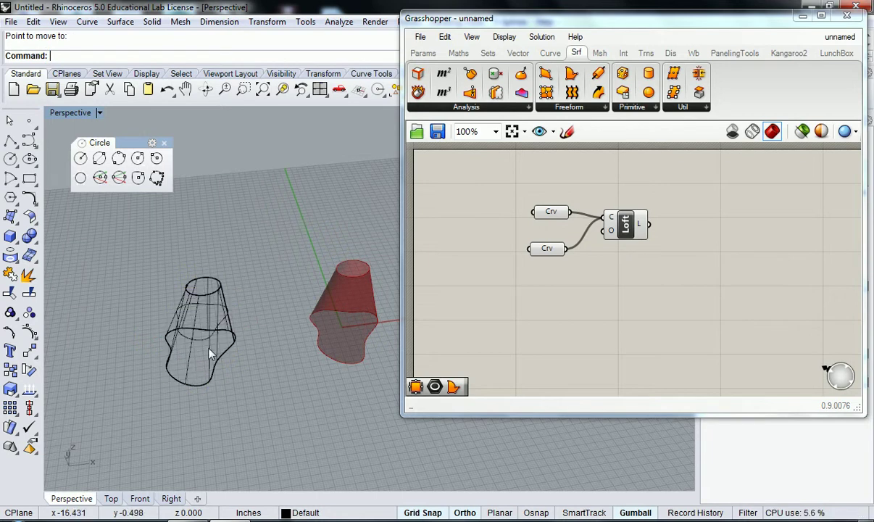
- Switch the Perspective view to Shaded display and collapse the Grasshopper window
left_click(67, 114)
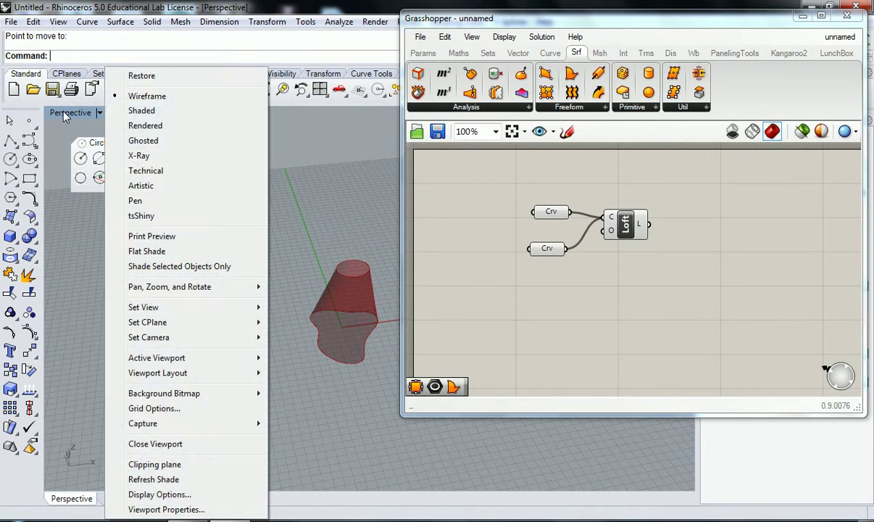
left_click(142, 110)
right_click_drag(158, 308, 178, 352)
scroll(181, 286, "up", 10)
right_click_drag(236, 305, 262, 316)
left_click(556, 27)
double_click(556, 27)
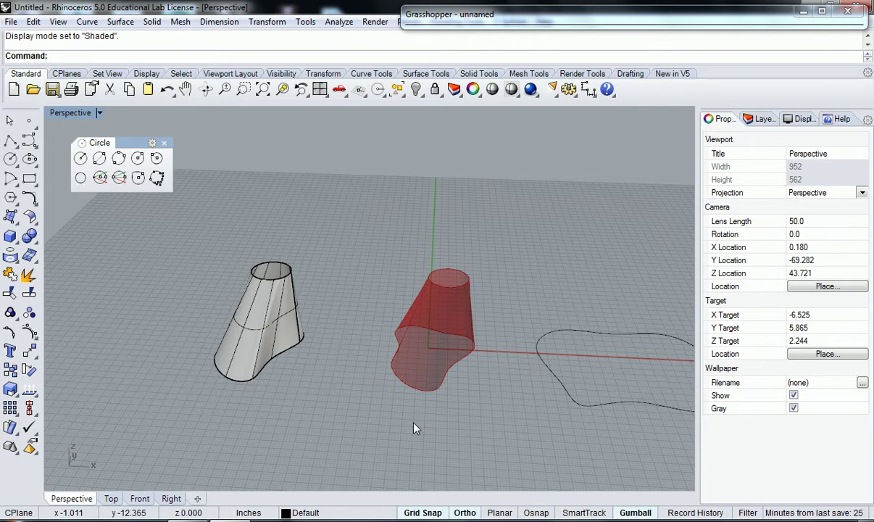
left_click(261, 306)
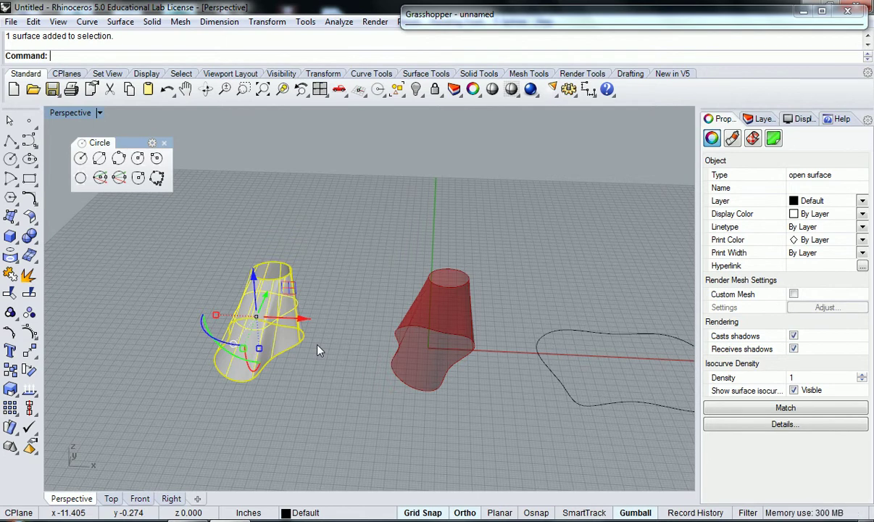
left_click(313, 357)
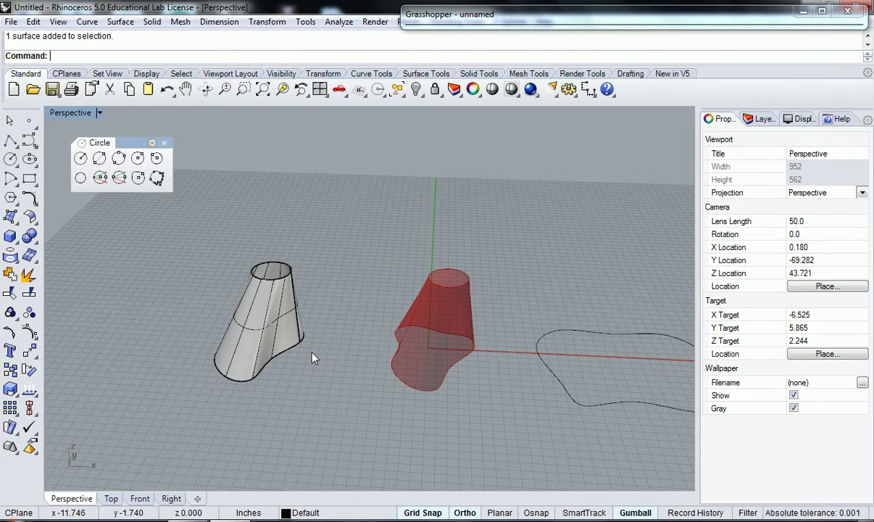
- Start UnrollSrf, set its Explode option to No, and exit without picking a surface
type("n")
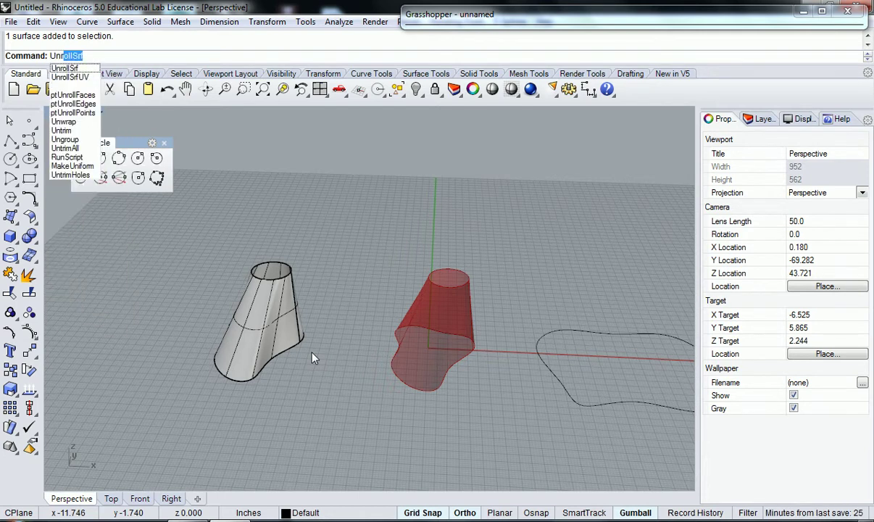
type("ro")
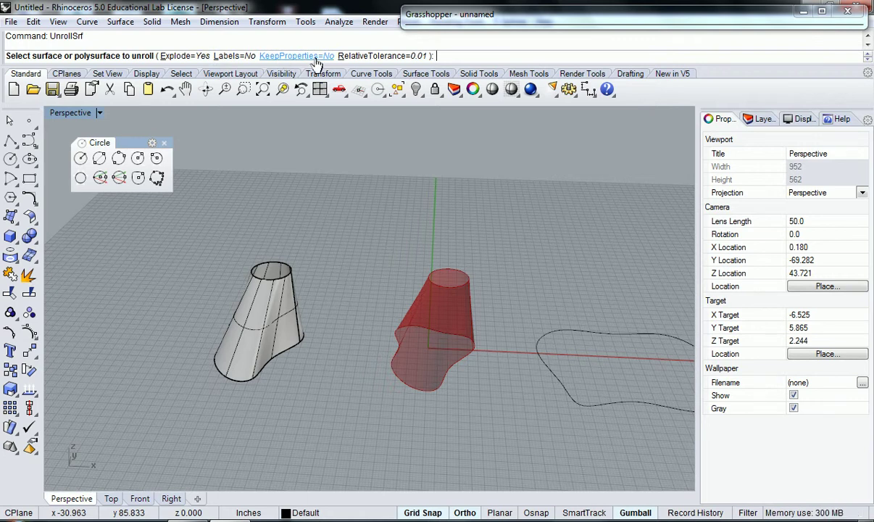
left_click(194, 58)
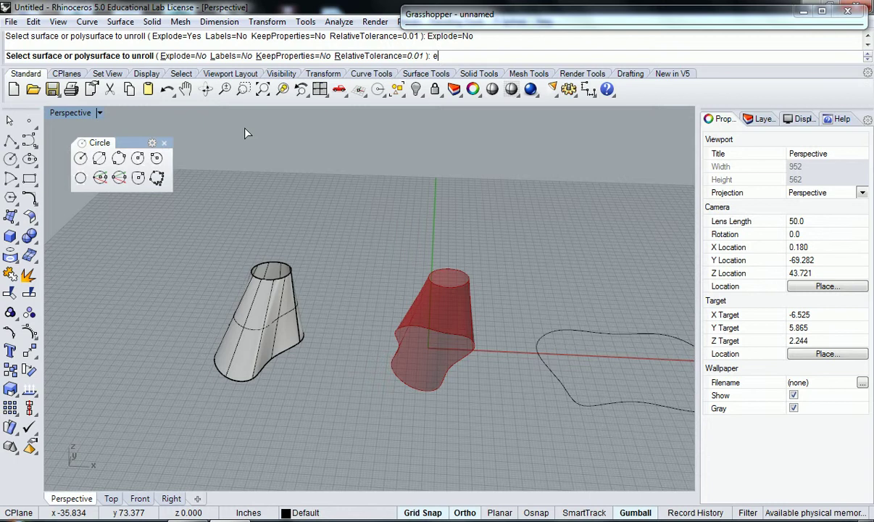
key("Return")
type("e")
key("Return")
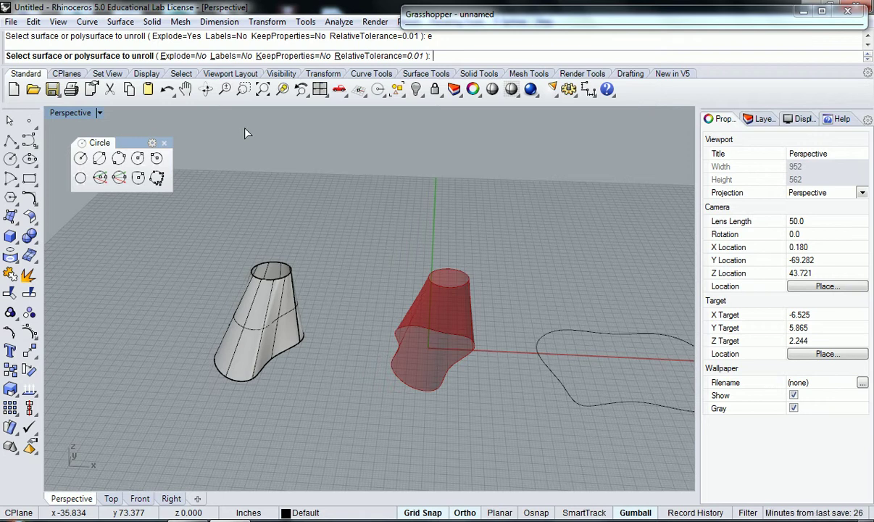
key("Return")
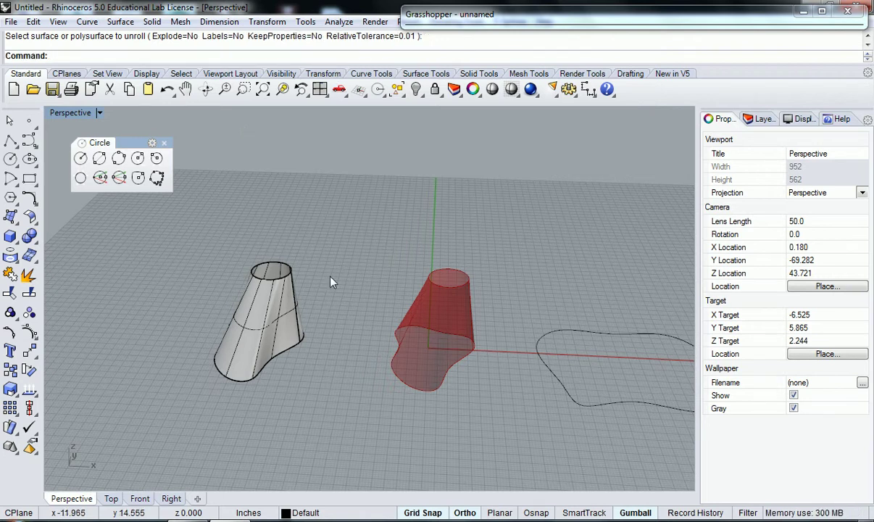
scroll(343, 292, "down", 5)
- Unroll the baked cone once, then delete that unrolled result
scroll(332, 273, "up", 5)
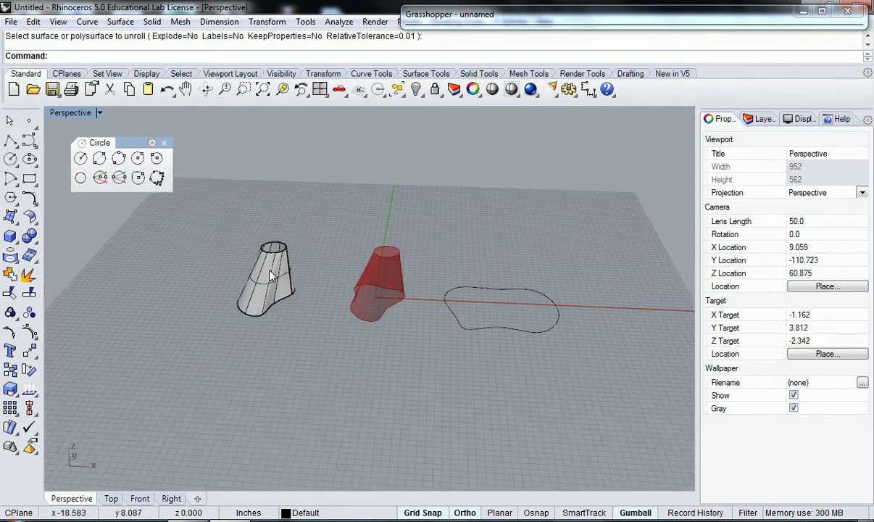
key("Return")
left_click(268, 274)
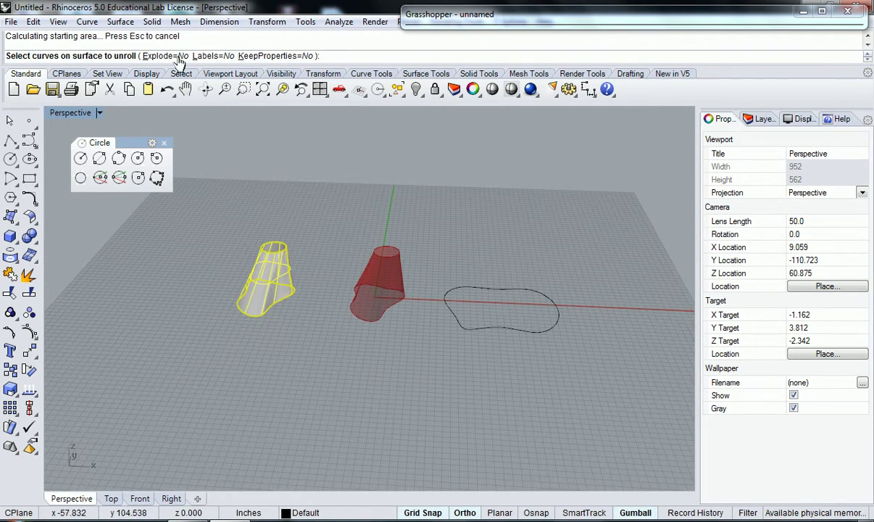
key("Return")
right_click_drag(381, 231, 435, 325)
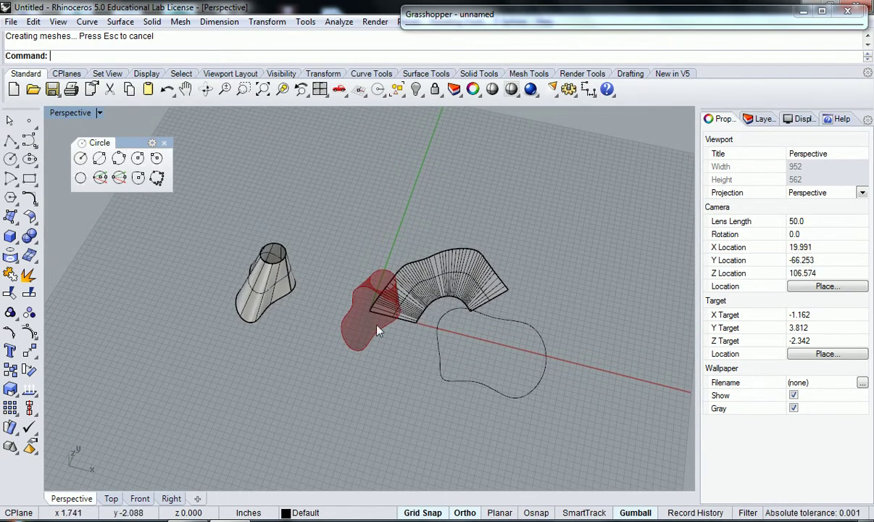
left_click(428, 293)
key("Delete")
- Unroll the baked cone again with UnrollSrf into a flat fan-shaped pattern
right_click_drag(284, 338, 294, 304)
type("UnrollSrf")
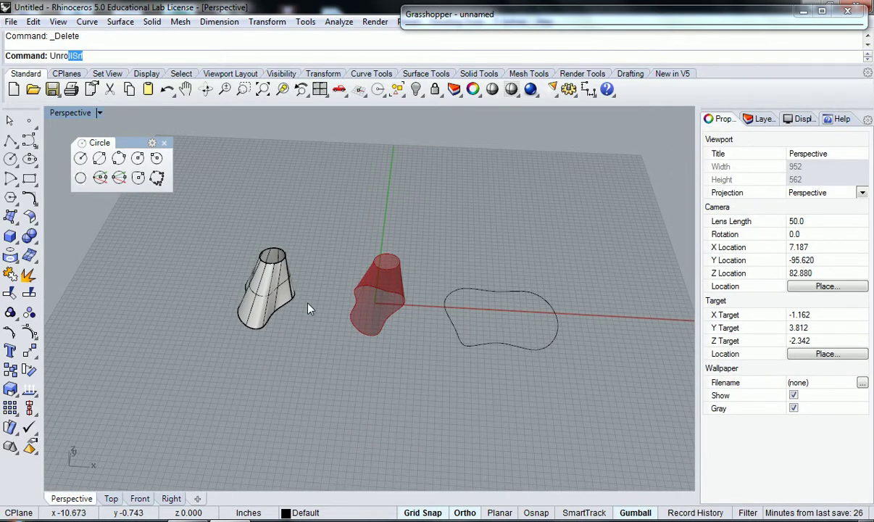
key("Return")
left_click(276, 299)
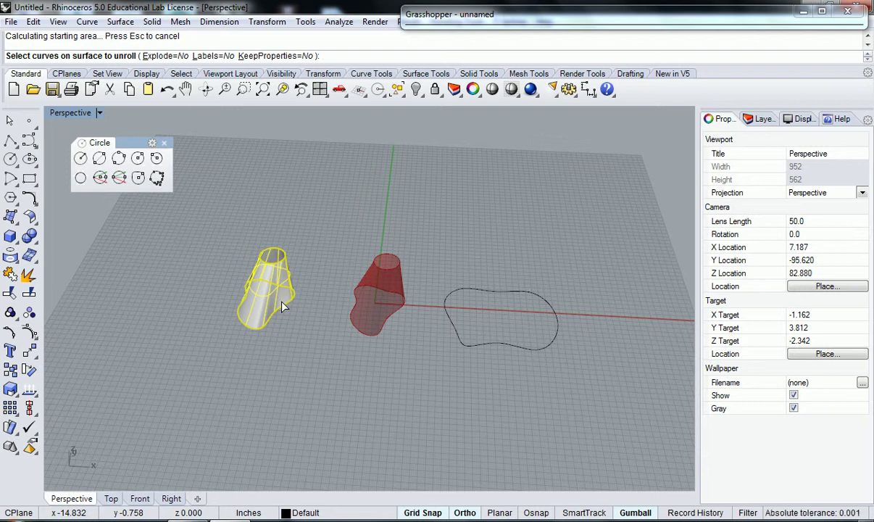
key("Return")
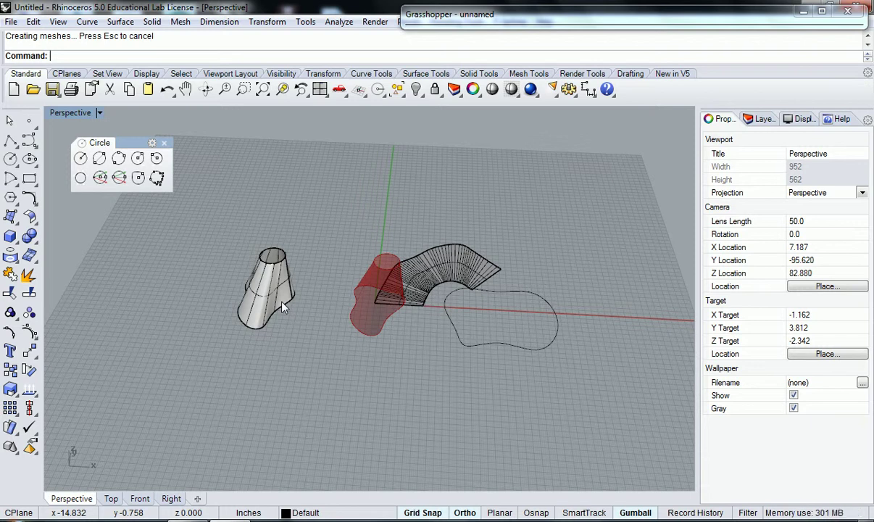
- Maximize the Top view, pan onto the flat pattern, and set it to Shaded display
double_click(73, 112)
double_click(56, 114)
right_click_drag(367, 234, 190, 308)
left_click(72, 114)
left_click(102, 116)
scroll(269, 238, "down", 1)
scroll(351, 293, "up", 3)
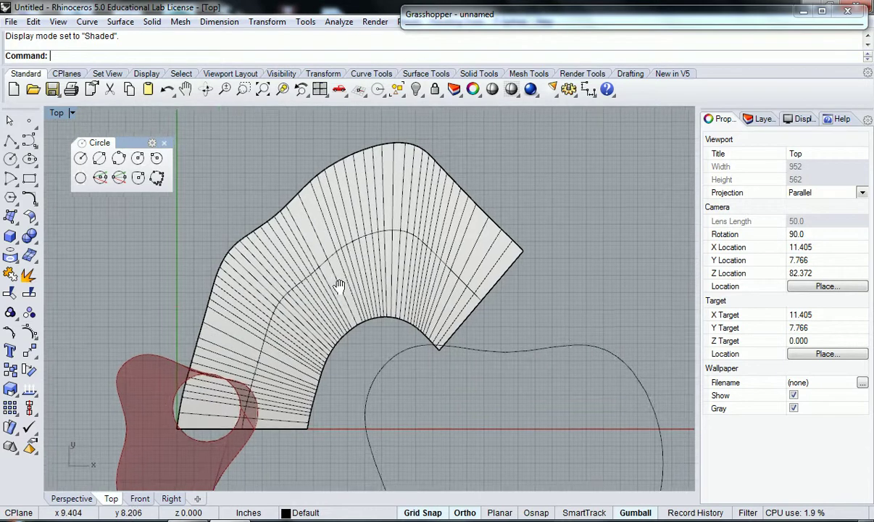
scroll(377, 269, "down", 2)
left_click(384, 284)
left_click(542, 277)
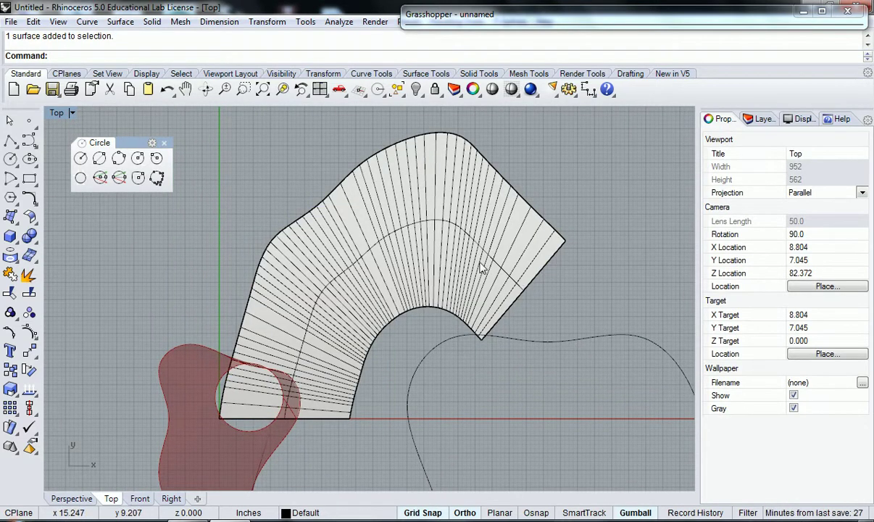
- Return to a maximized Perspective view and orbit around the cone and pattern
double_click(58, 111)
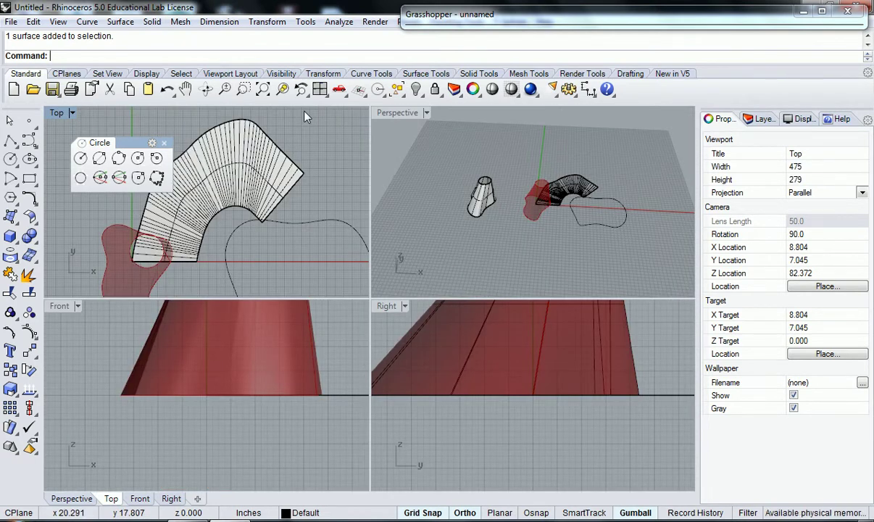
double_click(397, 112)
scroll(232, 308, "up", 2)
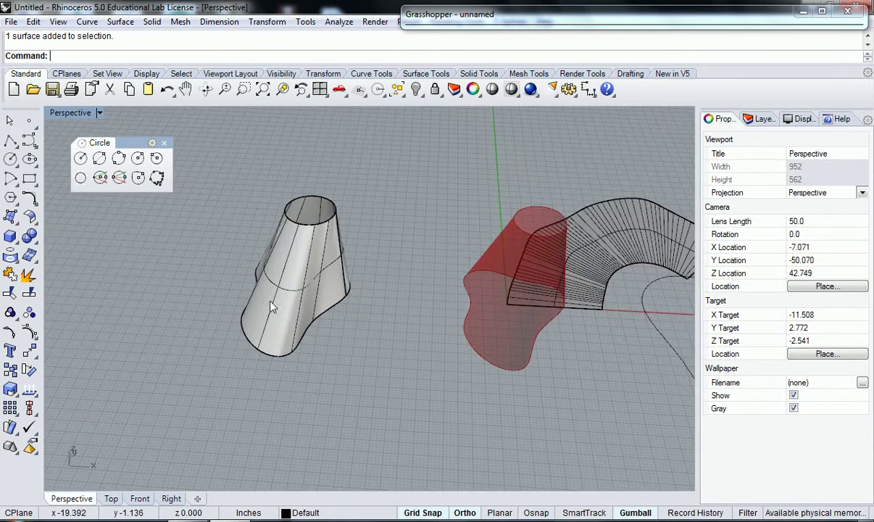
right_click_drag(253, 283, 335, 322)
- Create a planar surface from the baked cone's bottom edge with PlanarSrf
left_click(336, 335)
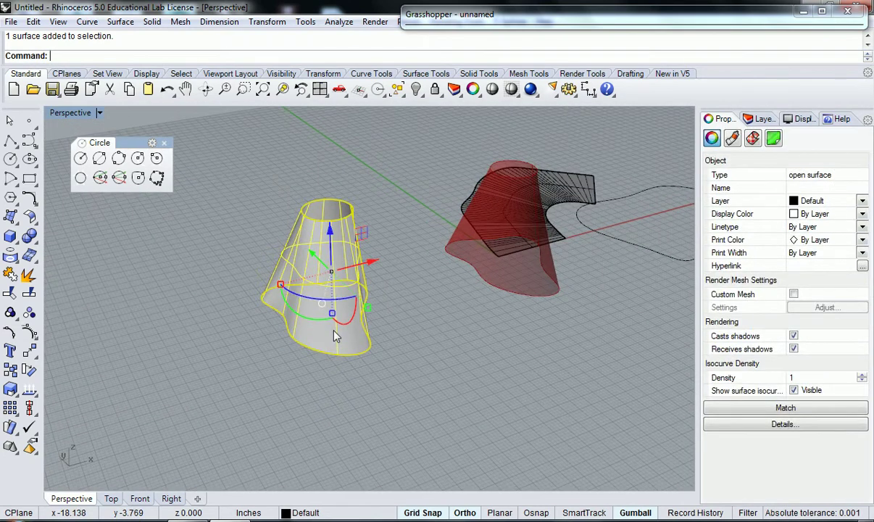
type("PlanarS")
key("Return")
left_click(330, 352)
key("Return")
- Move the new base surface up above the cone
right_click_drag(330, 359, 302, 414)
left_click(332, 234)
type("m")
key("Return")
left_click(341, 353)
left_click(436, 189)
key("Escape")
- Compare the base surface with the unrolled fan in an enlarged Top view
mouse_move(437, 189)
right_mouse_down()
mouse_move(468, 190)
mouse_move(435, 185)
right_mouse_up()
double_click(70, 112)
double_click(56, 113)
scroll(290, 217, "down", 5)
left_click(390, 321)
left_click(225, 262, "shift")
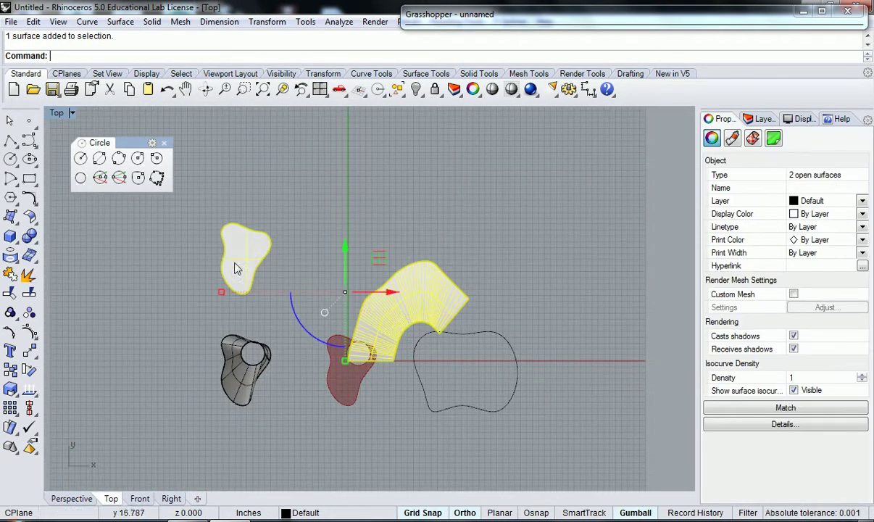
right_click_drag(288, 260, 317, 279)
key("Escape")
- Drag the base surface upward in plan, then check all pieces in Perspective
left_click(278, 268)
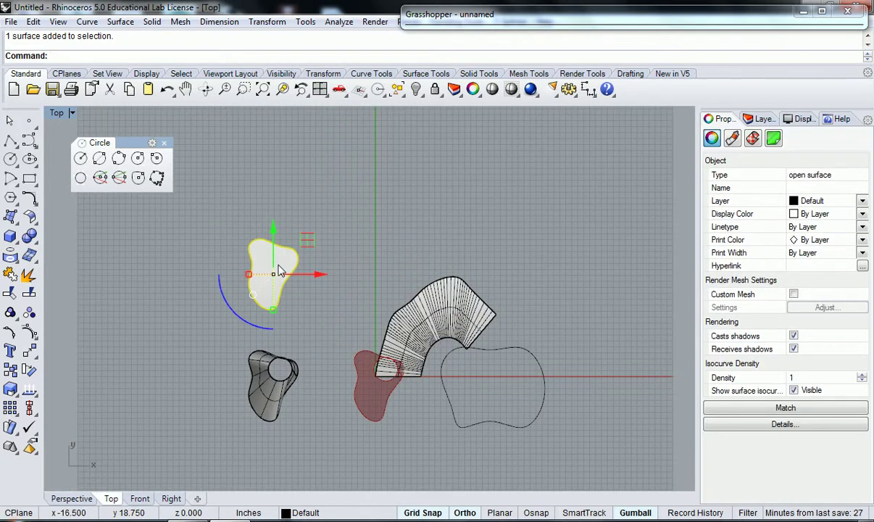
key("Escape")
left_click(403, 307)
left_click_drag(403, 307, 376, 251)
key("Escape")
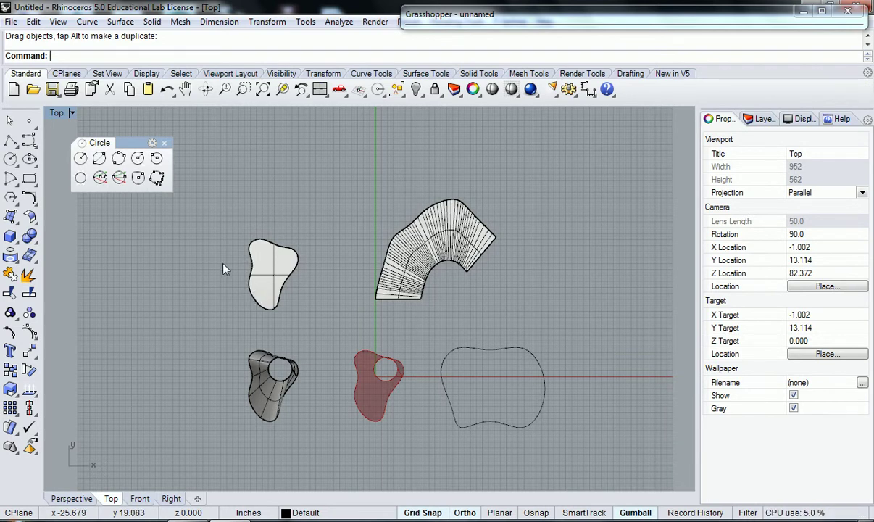
double_click(58, 114)
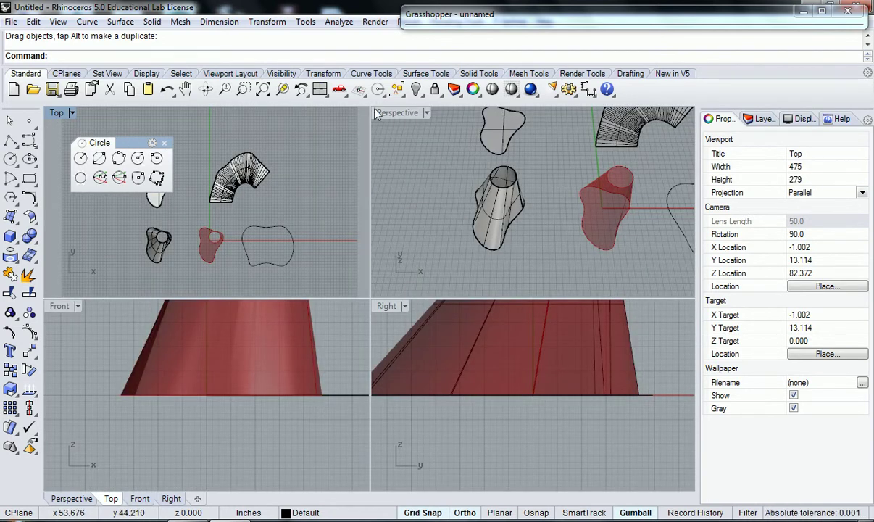
double_click(395, 113)
right_click_drag(306, 294, 313, 324)
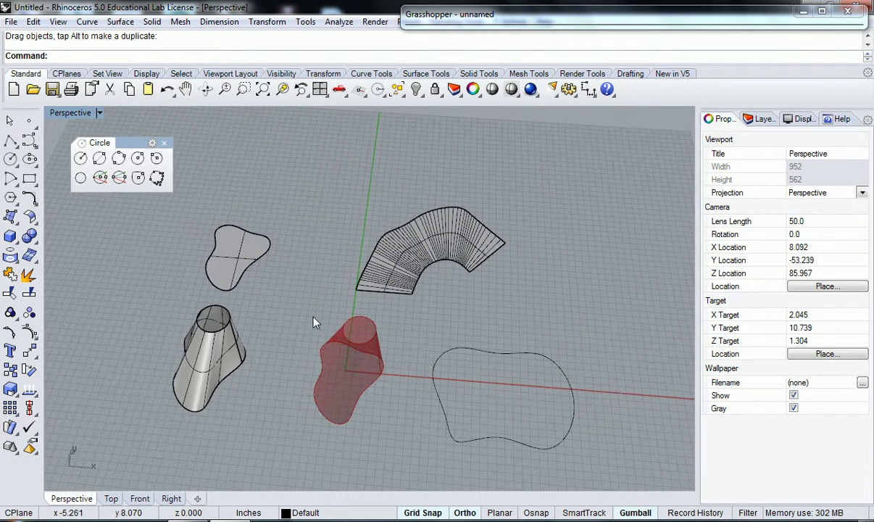